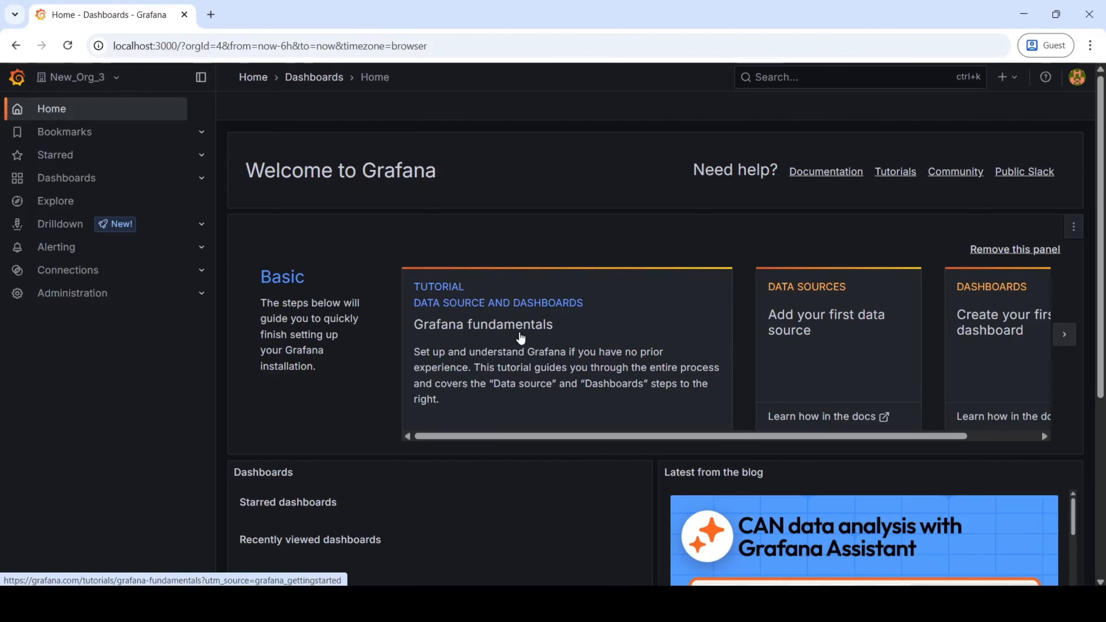
Go to Administration › Users and access › Users to list all user accounts.
{"action": "left_click", "coordinate": [15, 83]}
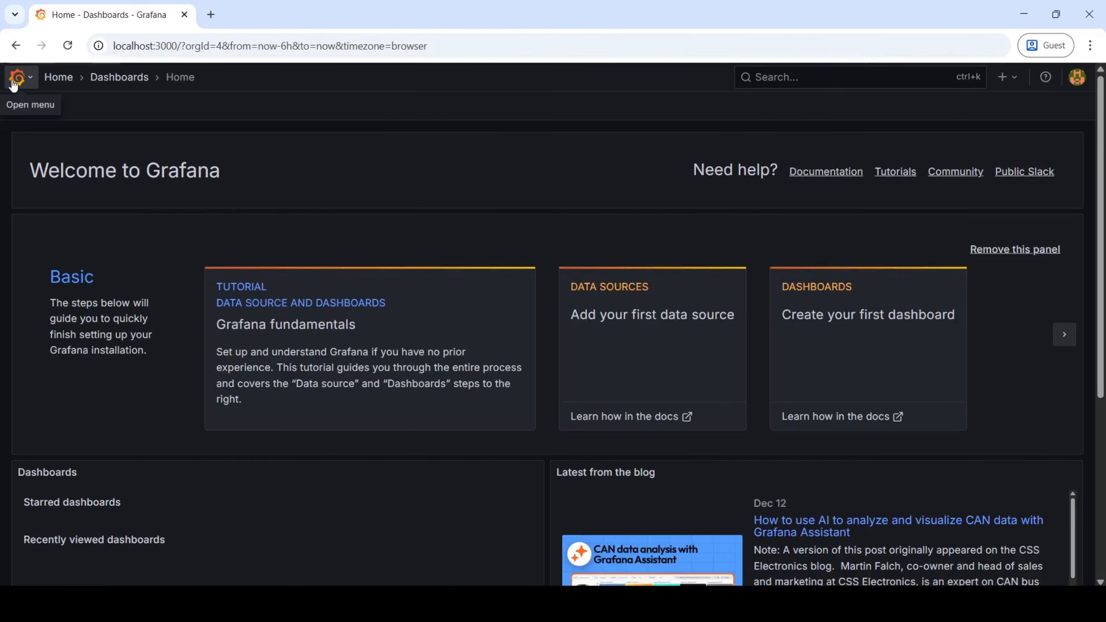
{"action": "left_click", "coordinate": [14, 84]}
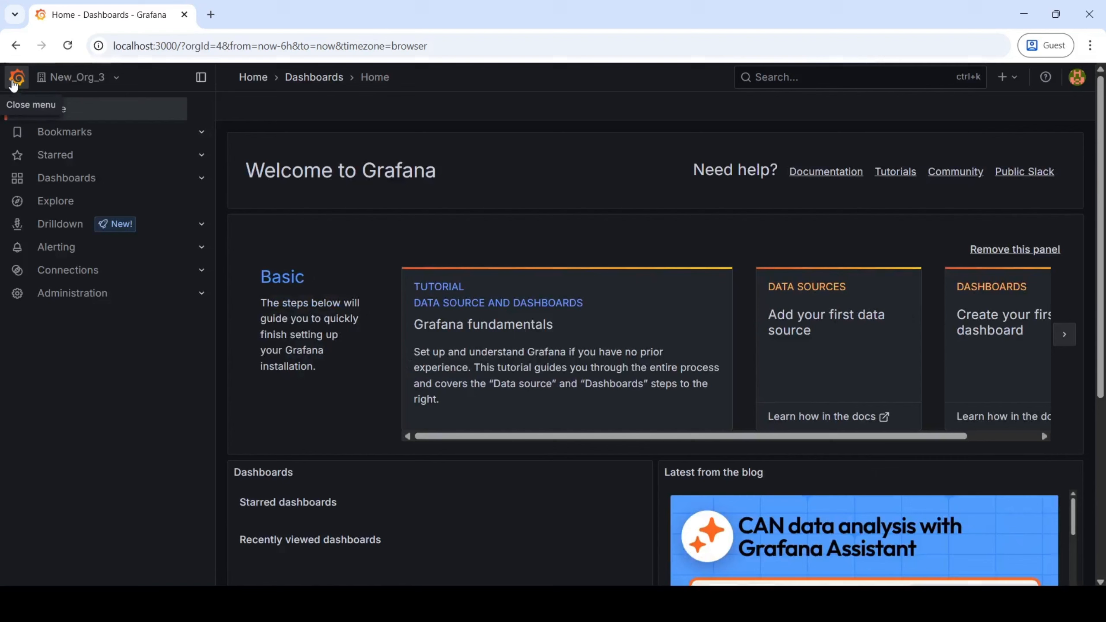
{"action": "left_click", "coordinate": [84, 298]}
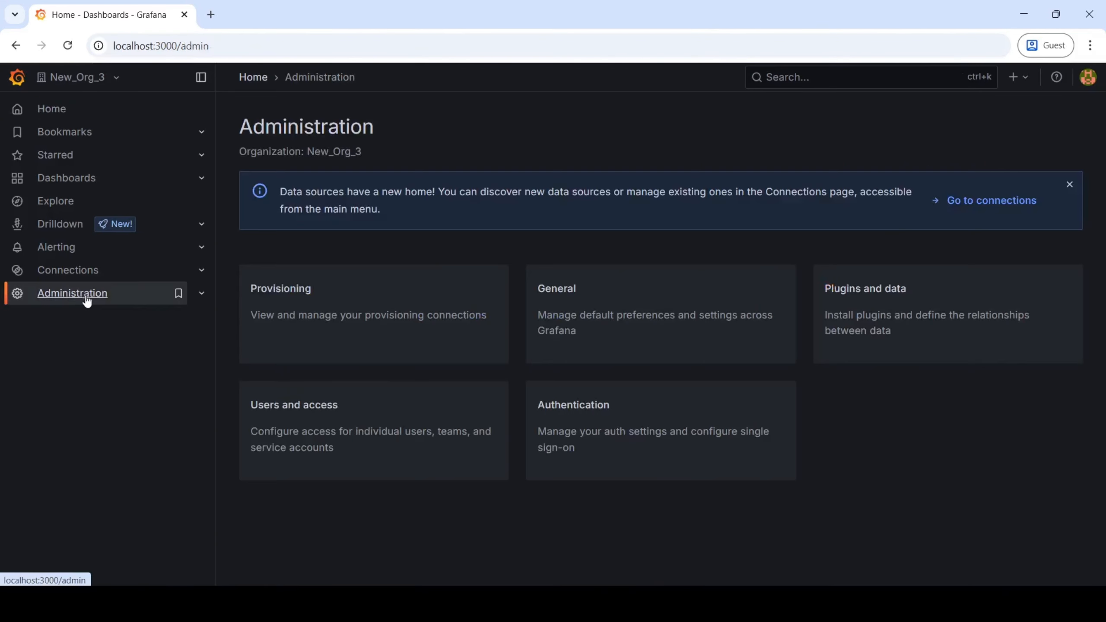
{"action": "left_click", "coordinate": [422, 449]}
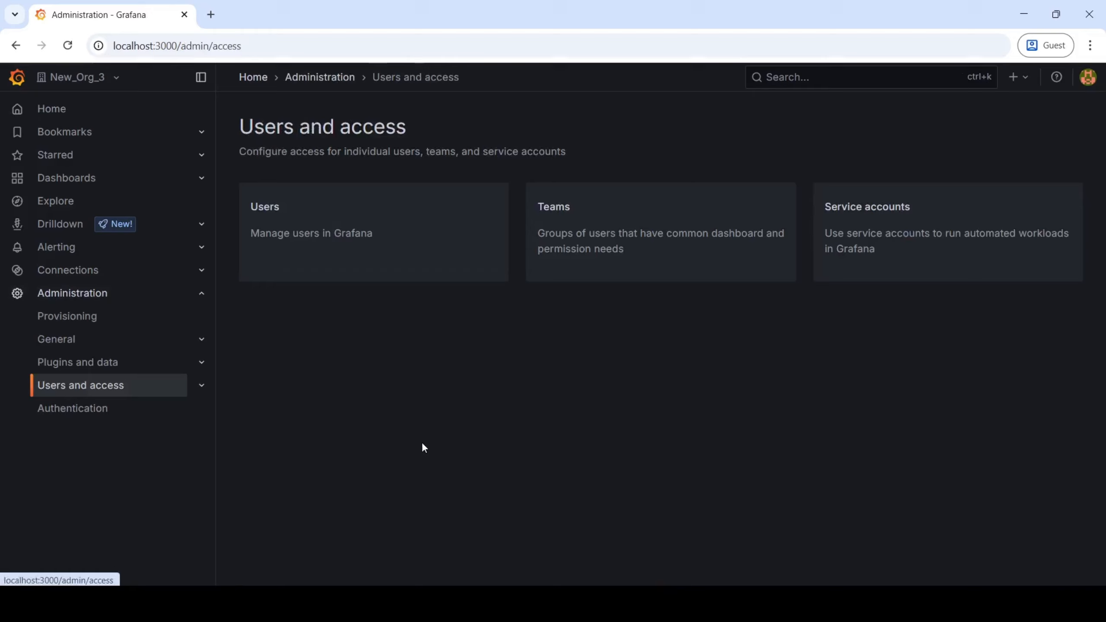
{"action": "left_click", "coordinate": [395, 212]}
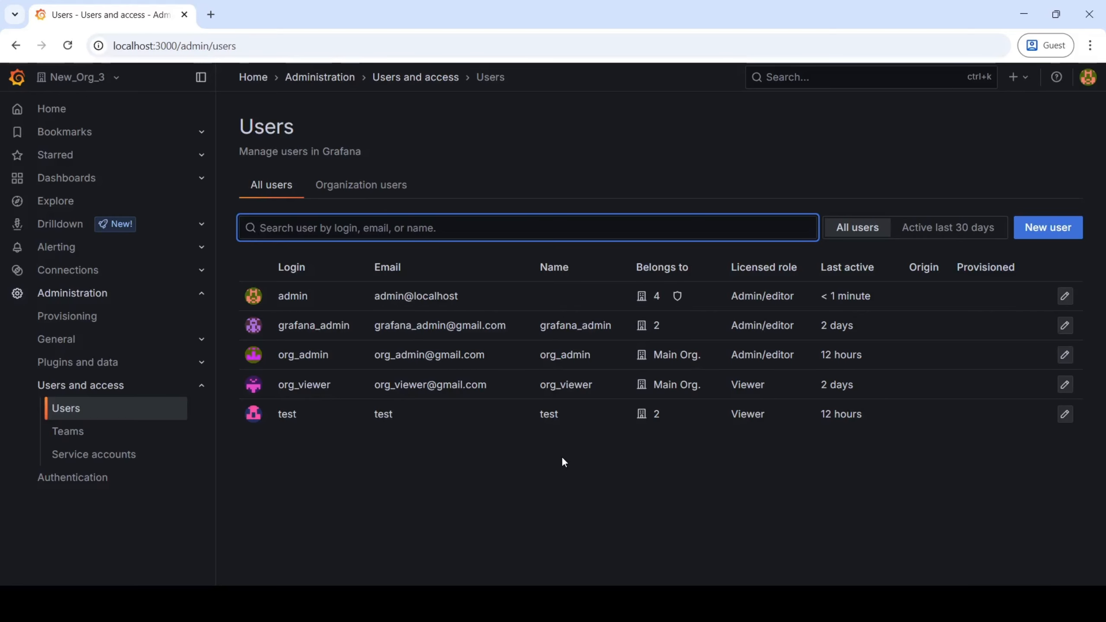
{"action": "left_click", "coordinate": [542, 151]}
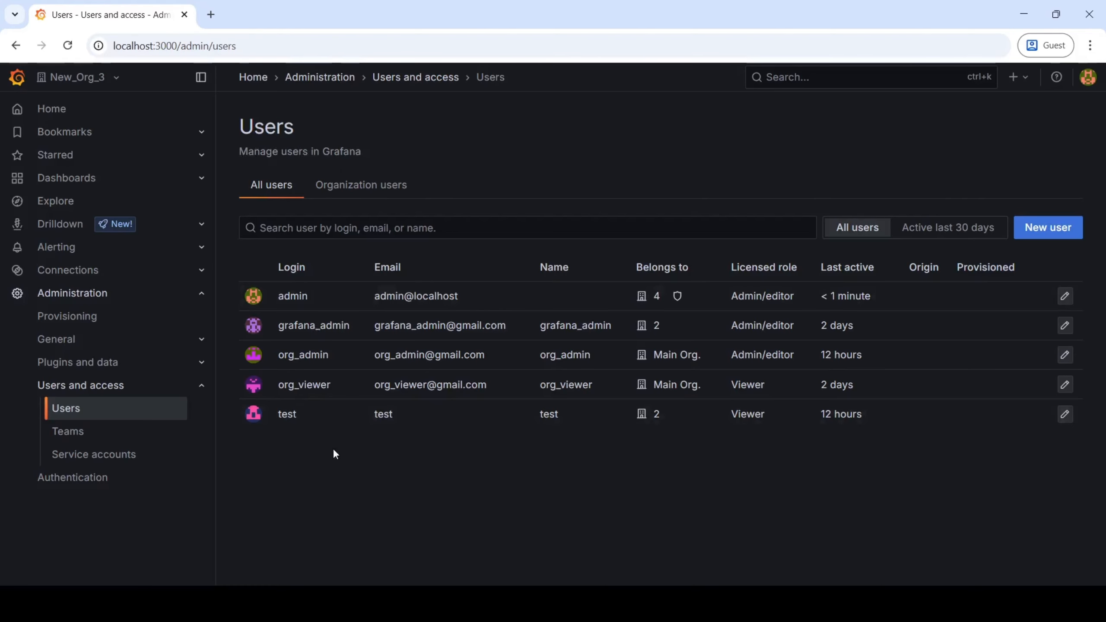
{"action": "left_click", "coordinate": [117, 83]}
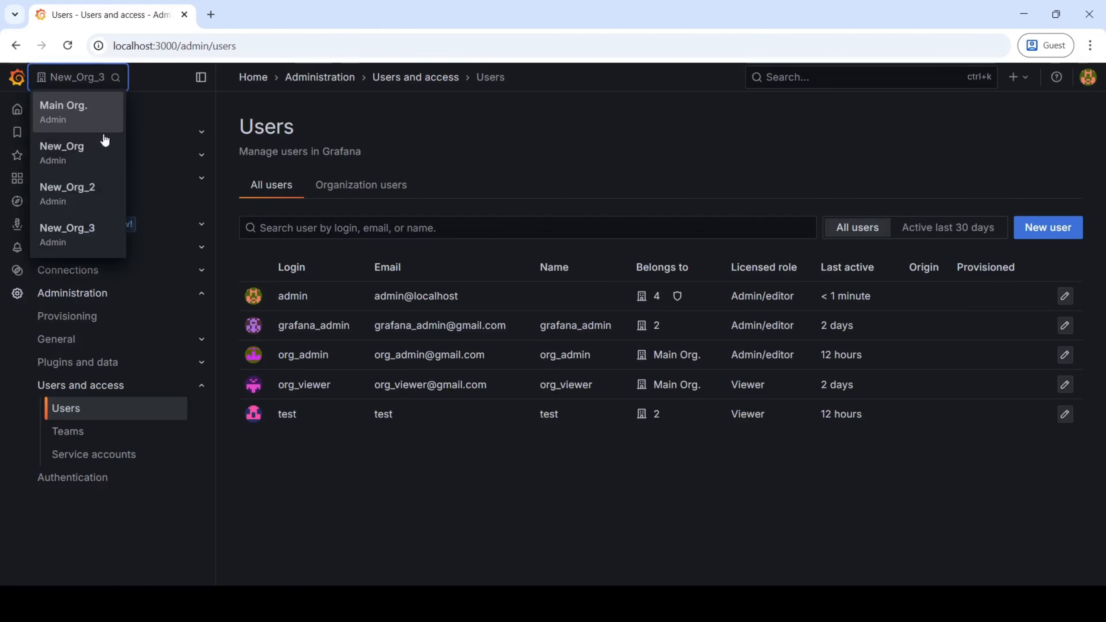
{"action": "left_click", "coordinate": [552, 176]}
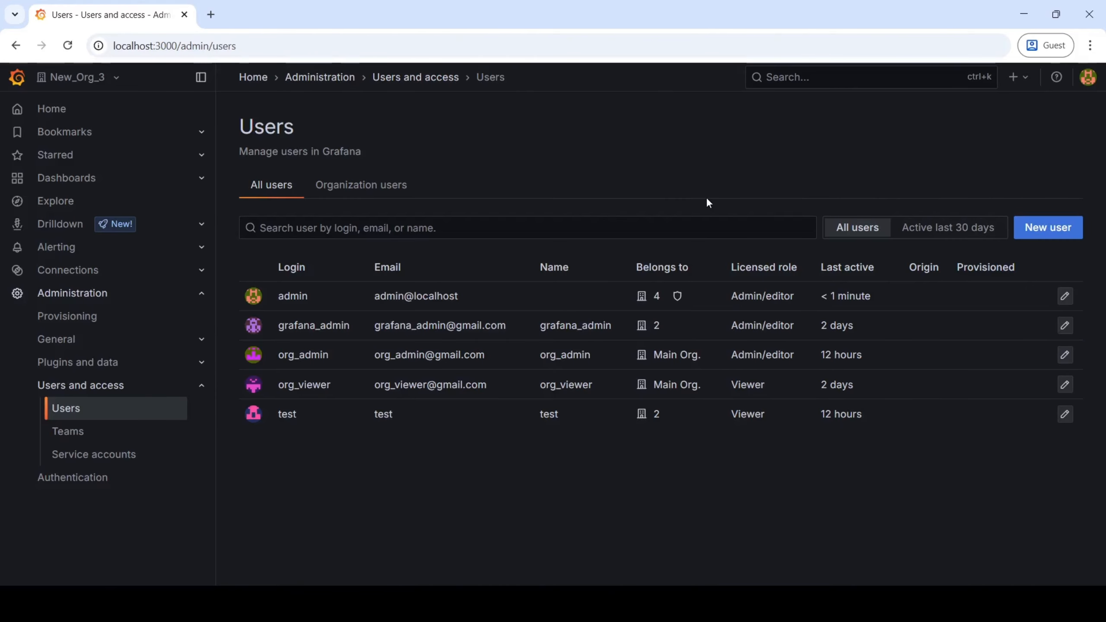
{"action": "left_click", "coordinate": [1050, 237]}
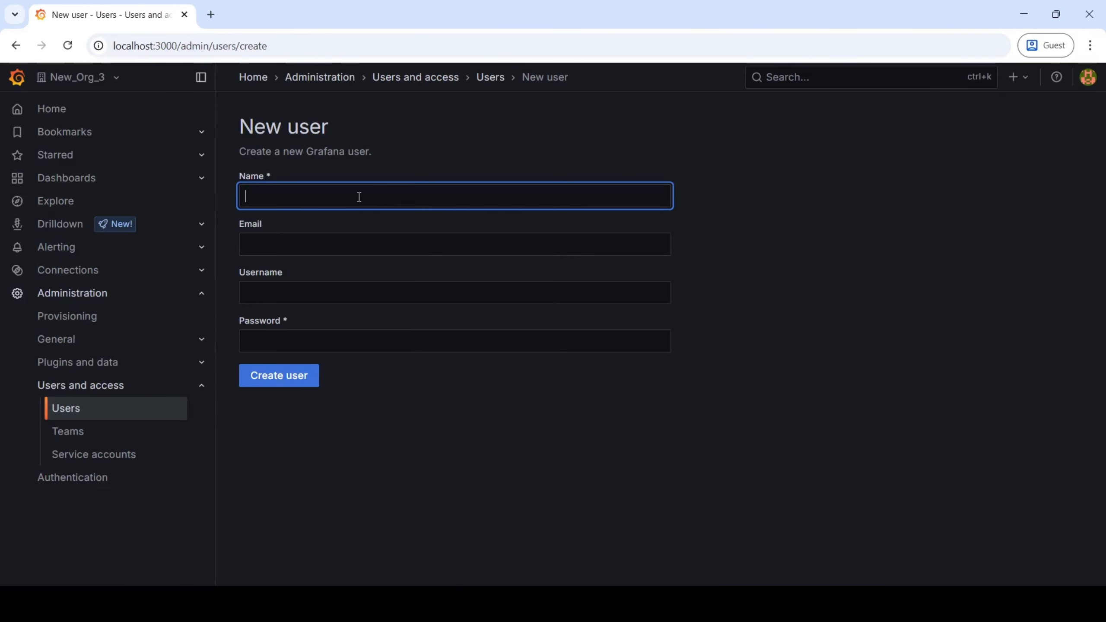
{"action": "key", "text": "ctrl+a"}
{"action": "key", "text": "ctrl+c"}
{"action": "left_click", "coordinate": [276, 243]}
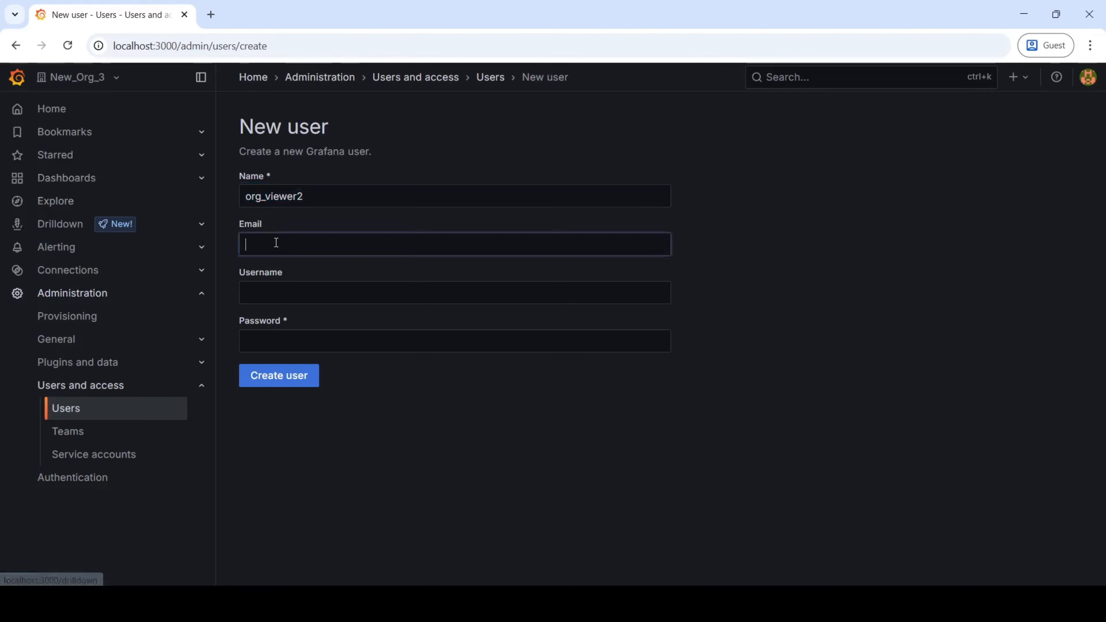
{"action": "key", "text": "ctrl+v"}
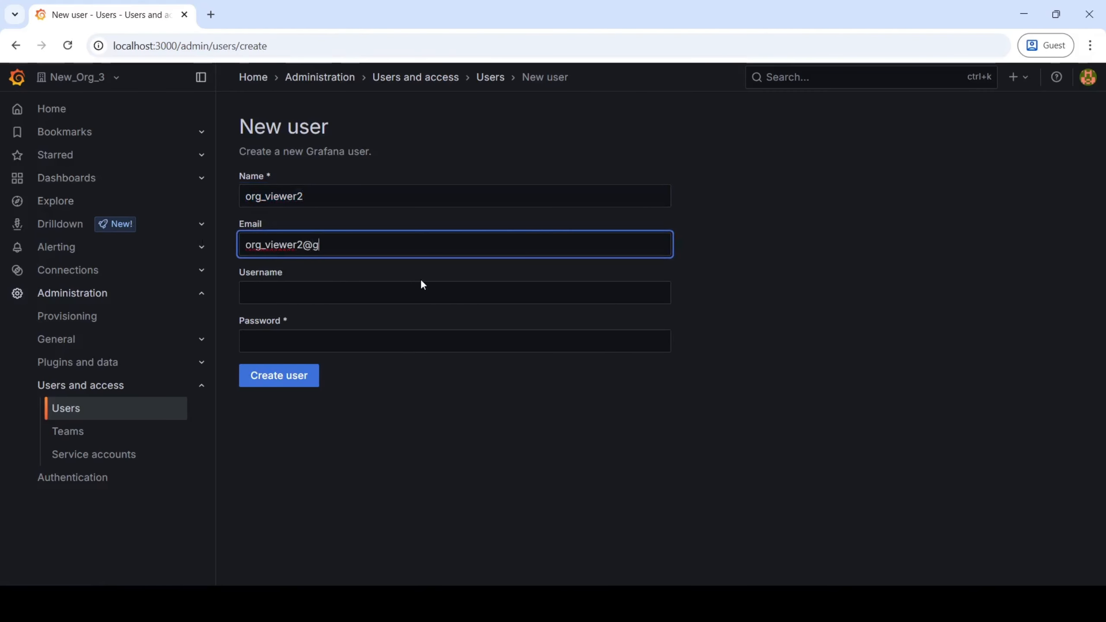
{"action": "key", "text": "Tab"}
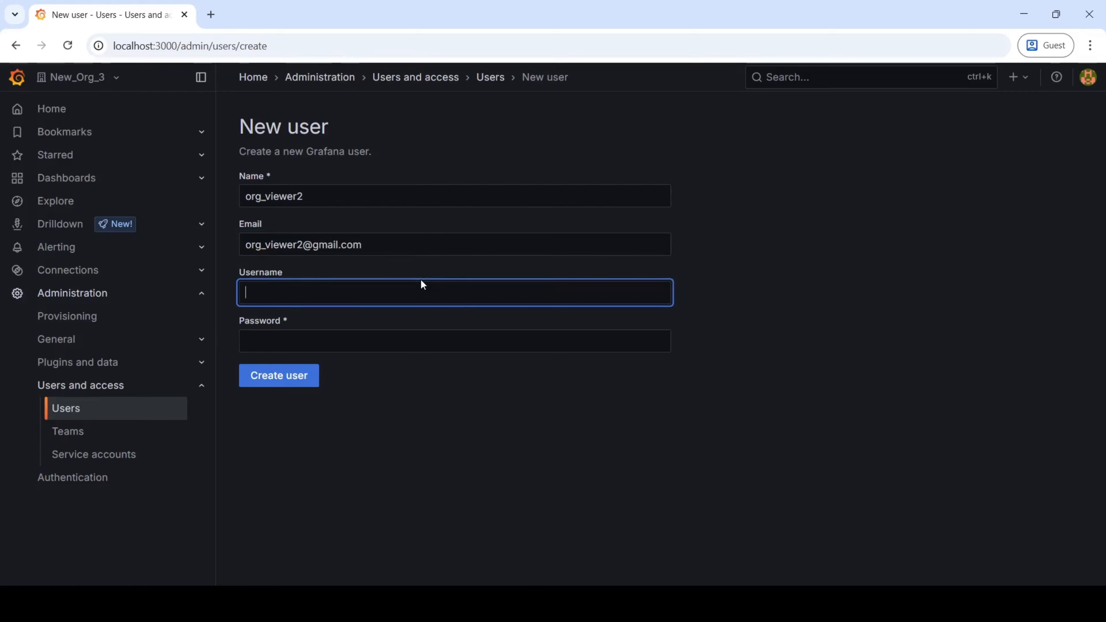
{"action": "left_click", "coordinate": [344, 204]}
{"action": "key", "text": "ctrl+a"}
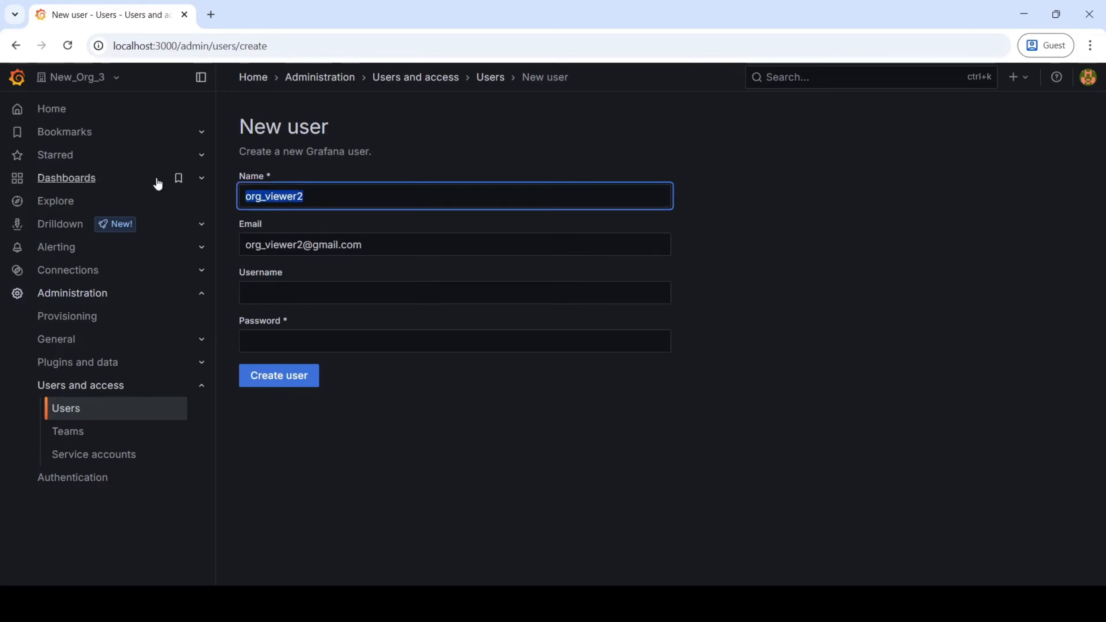
{"action": "left_click", "coordinate": [331, 303]}
{"action": "key", "text": "ctrl+v"}
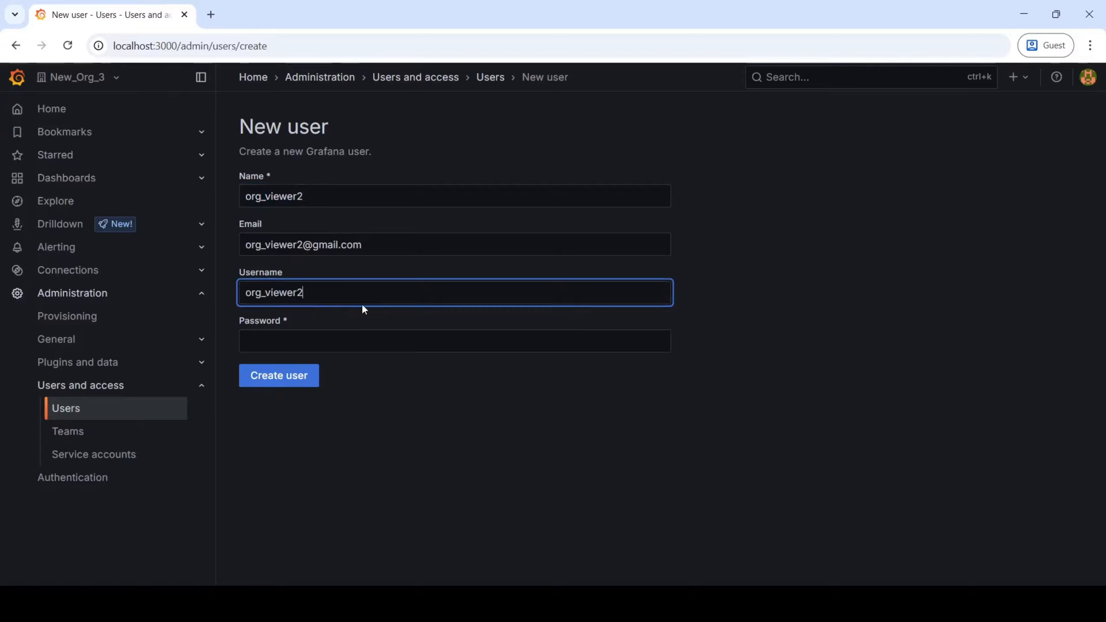
{"action": "left_click", "coordinate": [322, 345]}
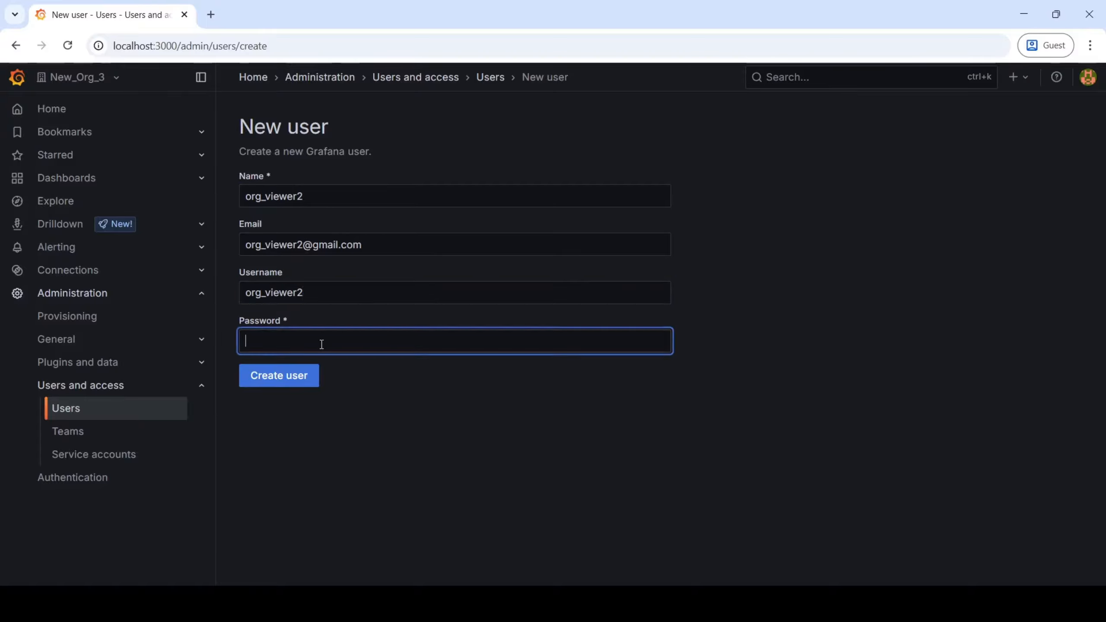
{"action": "type", "text": "admi"}
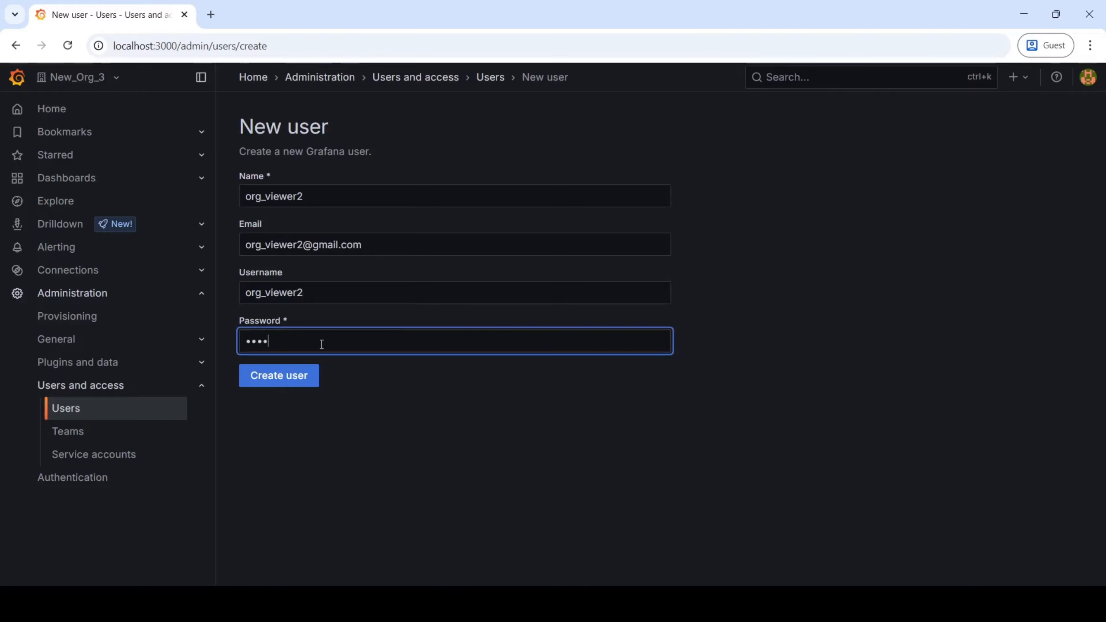
{"action": "type", "text": "n12345"}
{"action": "left_click", "coordinate": [287, 385]}
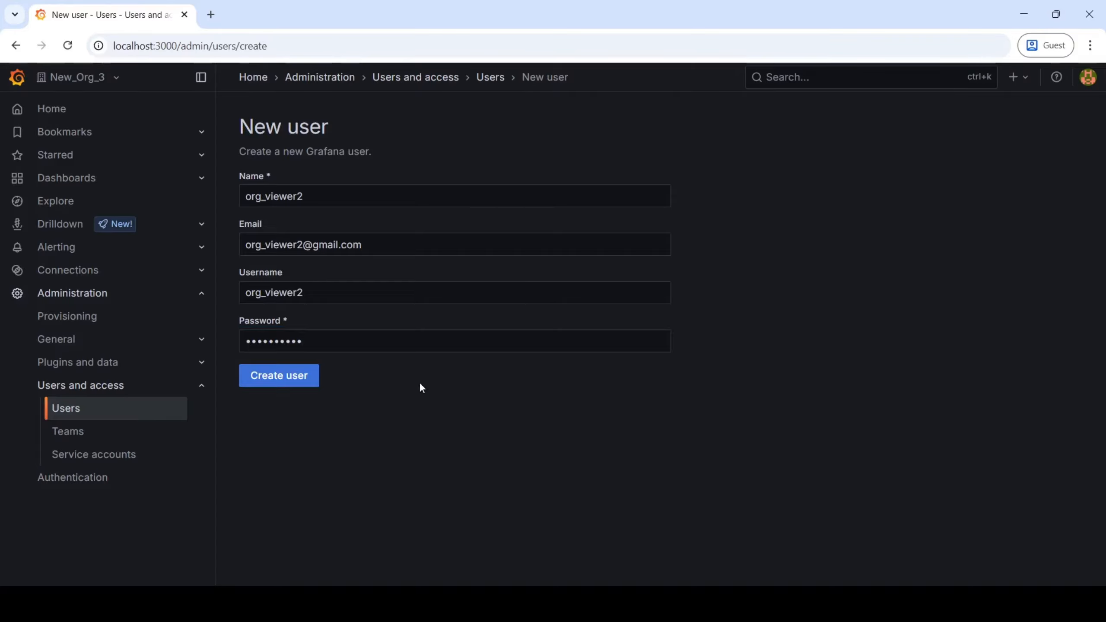
Dismiss the user-created notice and back out of changing the Grafana Admin permission.
{"action": "left_click", "coordinate": [1077, 141]}
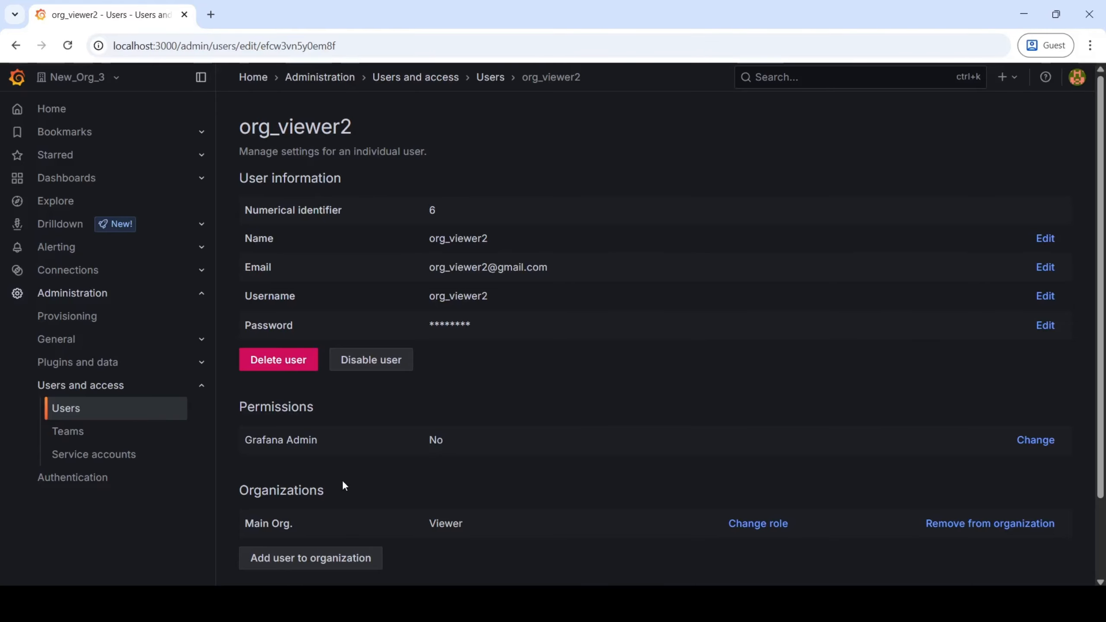
{"action": "scroll", "coordinate": [317, 414], "scroll_direction": "down", "scroll_amount": 2}
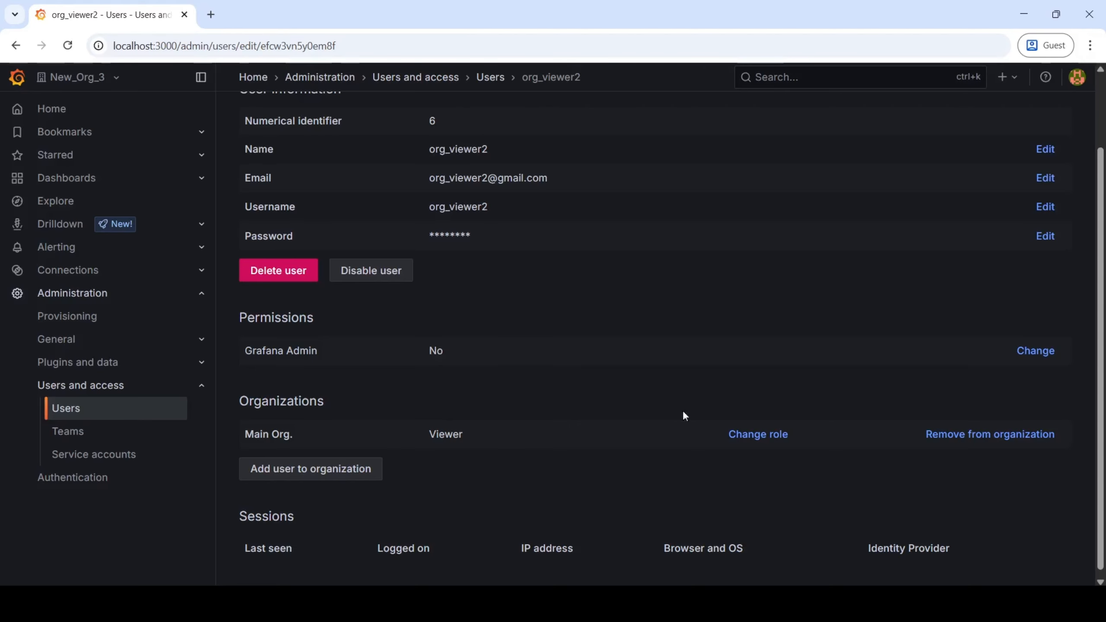
{"action": "left_click", "coordinate": [1029, 359]}
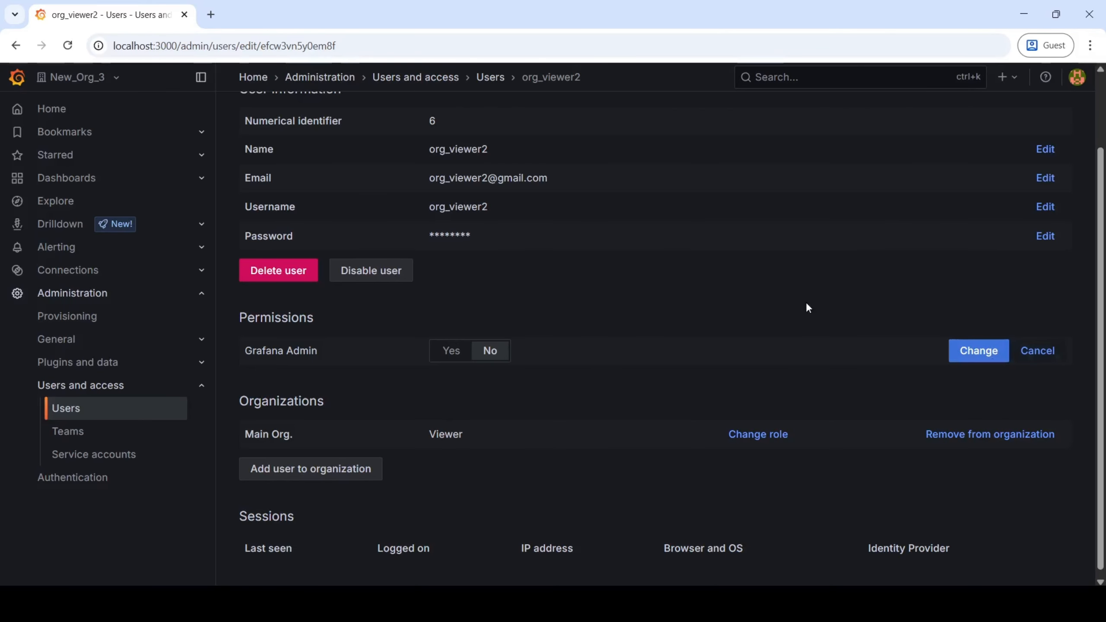
{"action": "left_click", "coordinate": [1040, 351]}
View the Main Org. role options without changing the role, then choose Add user to organization.
{"action": "scroll", "coordinate": [526, 485], "scroll_direction": "down", "scroll_amount": 1}
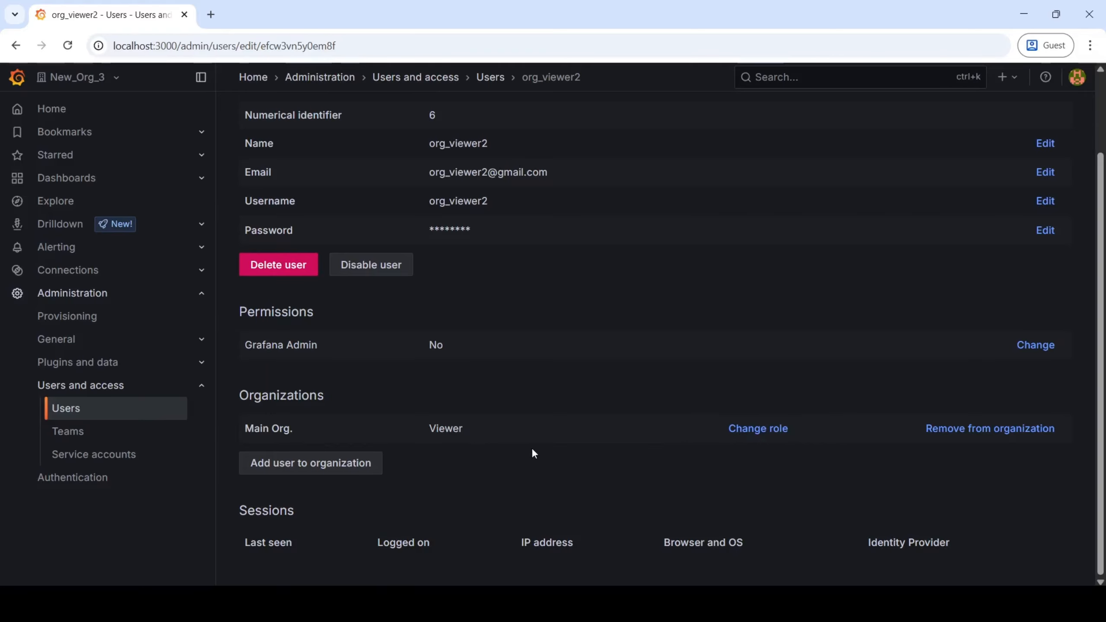
{"action": "left_click", "coordinate": [760, 431]}
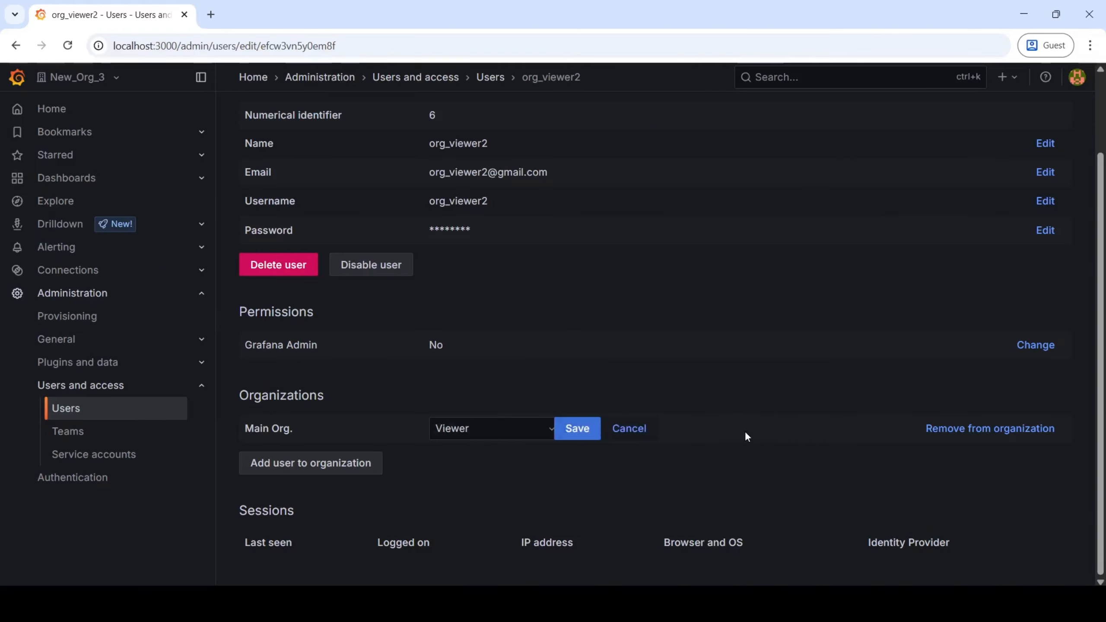
{"action": "left_click", "coordinate": [554, 433]}
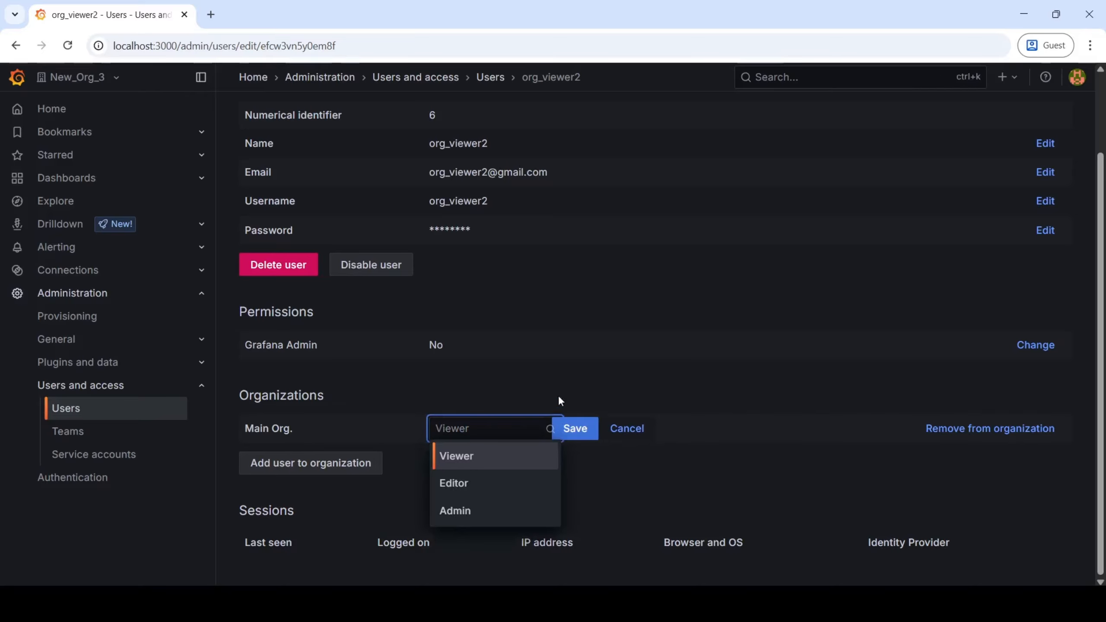
{"action": "left_click", "coordinate": [690, 399]}
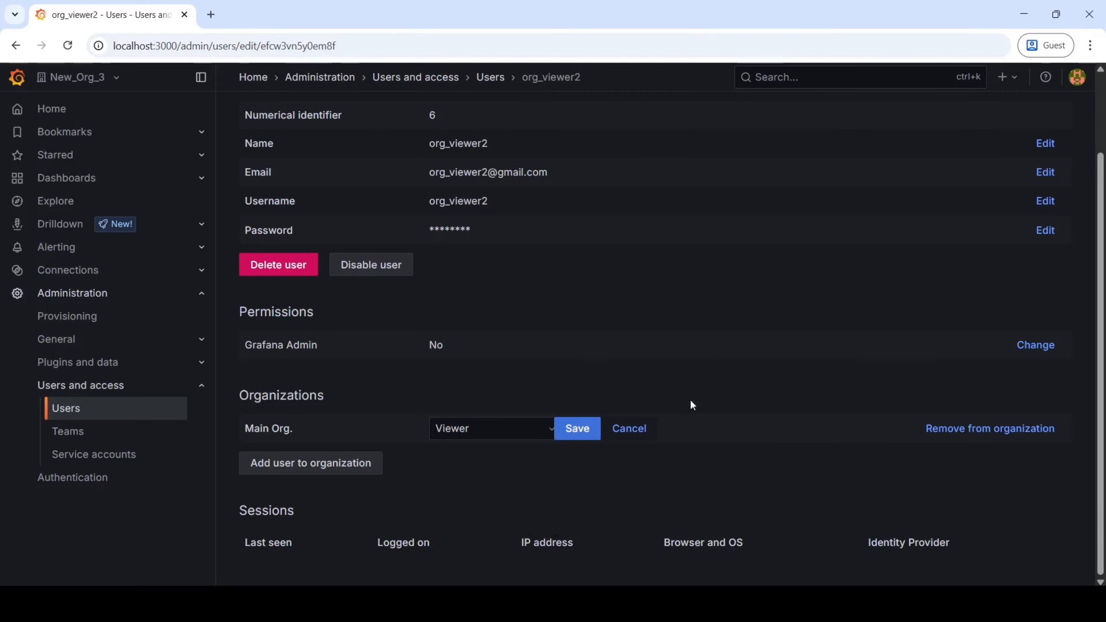
{"action": "left_click", "coordinate": [633, 432]}
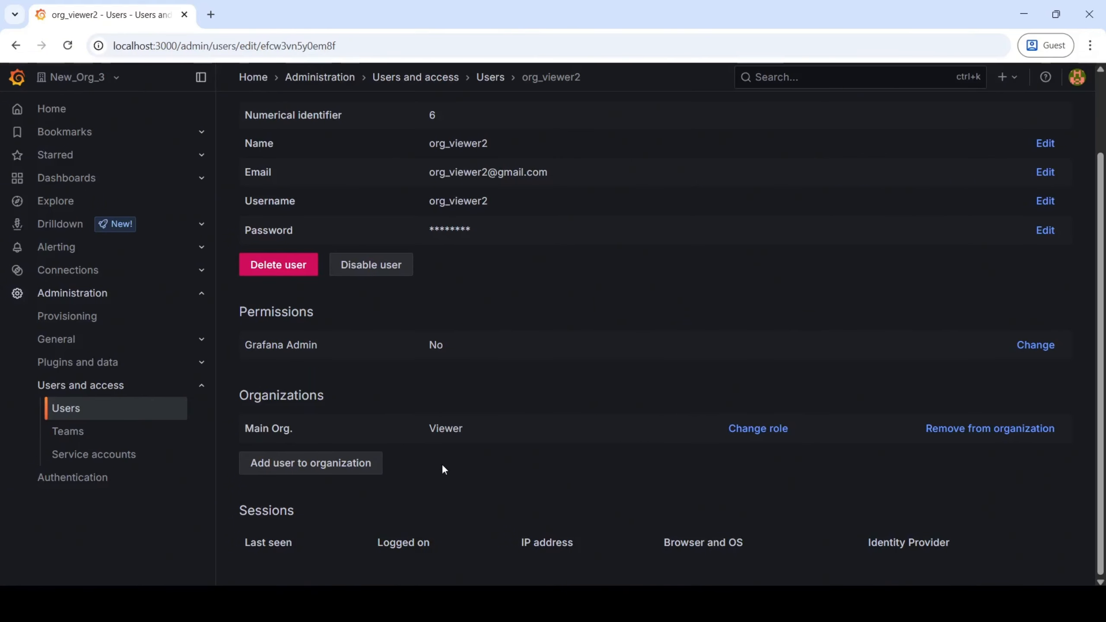
{"action": "left_click", "coordinate": [337, 463]}
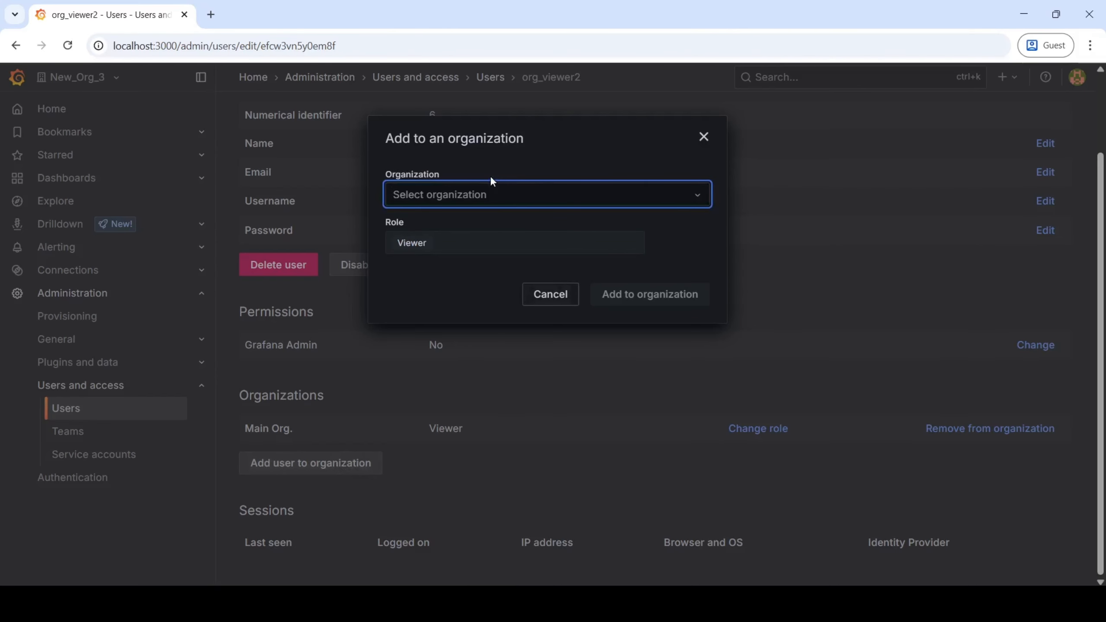
Choose New_Org from the Organization dropdown, keeping the Viewer role.
{"action": "left_click", "coordinate": [697, 199]}
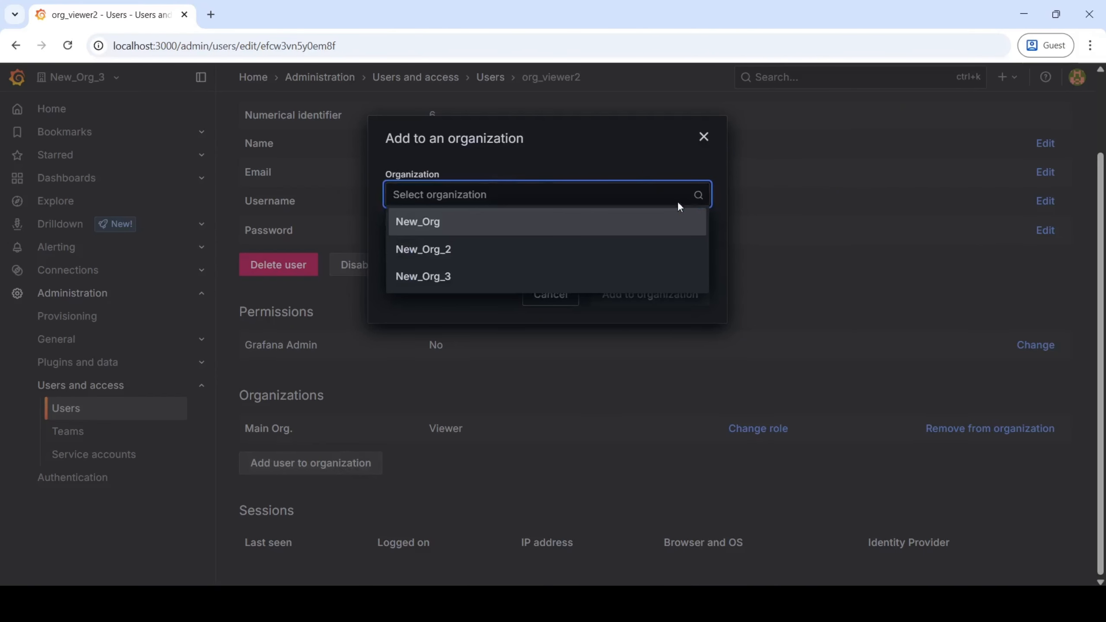
{"action": "left_click", "coordinate": [475, 225]}
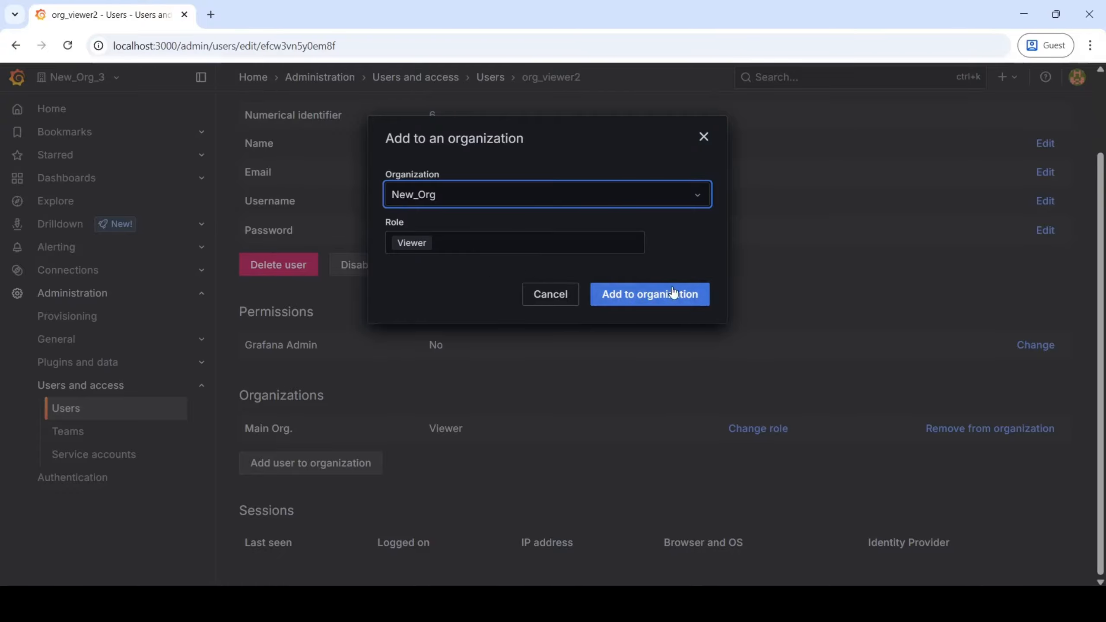
{"action": "key", "text": "alt+Tab"}
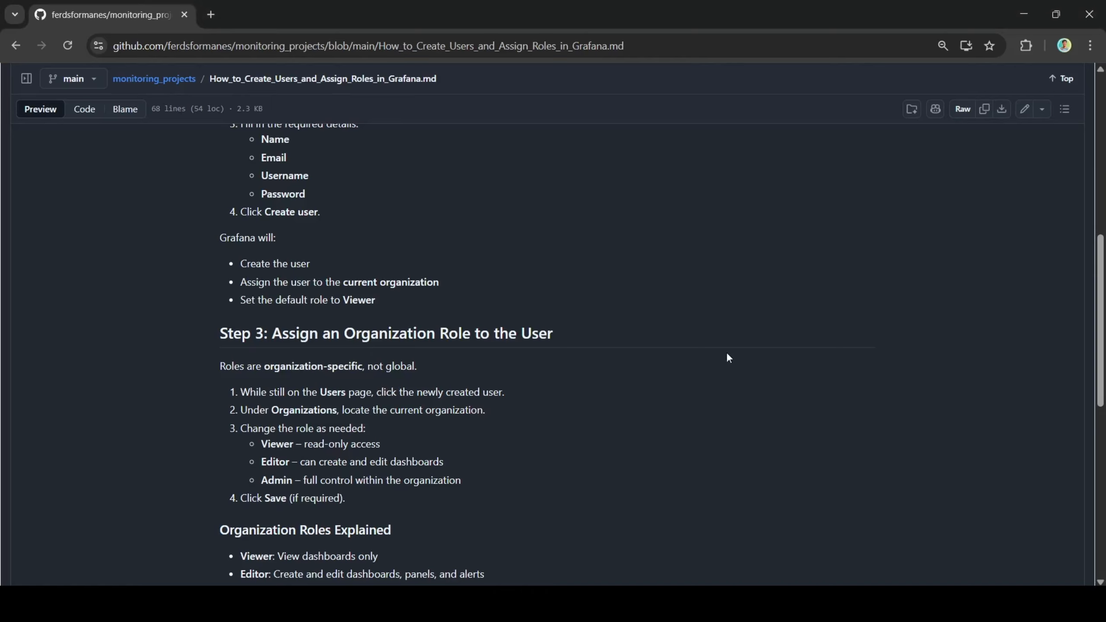
{"action": "scroll", "coordinate": [1083, 351], "scroll_direction": "down", "scroll_amount": 4}
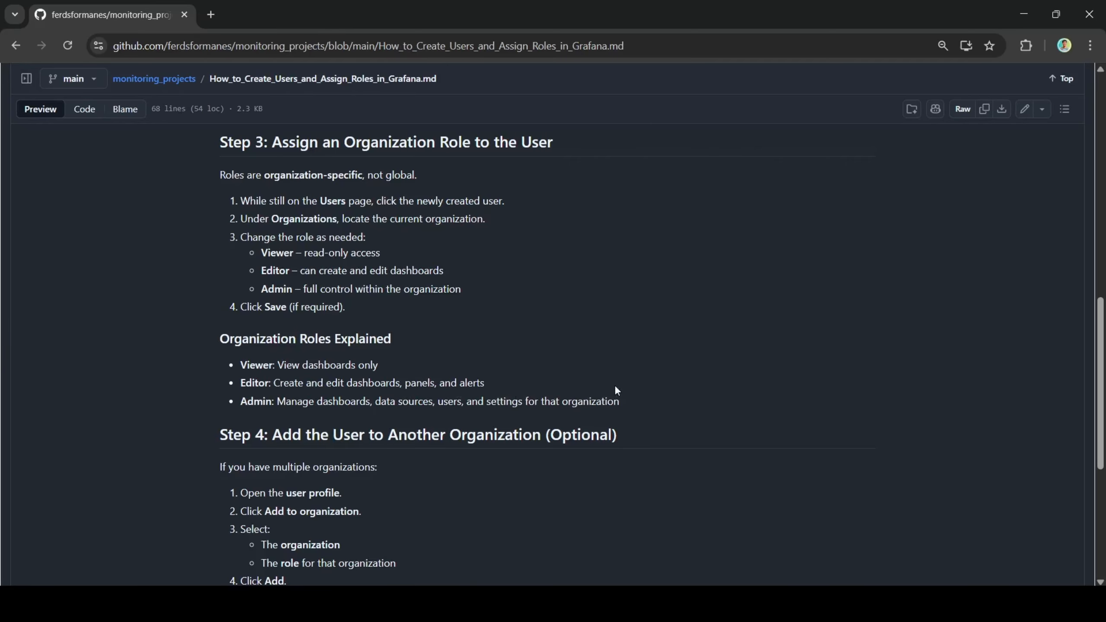
{"action": "left_click_drag", "start_coordinate": [507, 384], "coordinate": [396, 384]}
{"action": "left_click", "coordinate": [626, 385]}
{"action": "key", "text": "alt+Tab"}
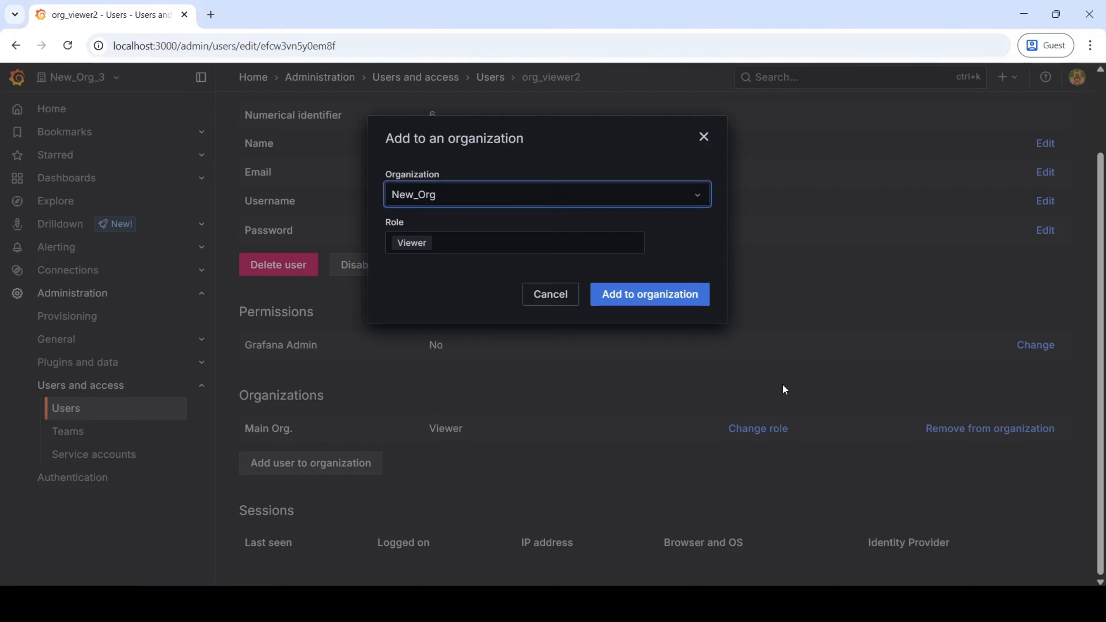
{"action": "left_click", "coordinate": [614, 241]}
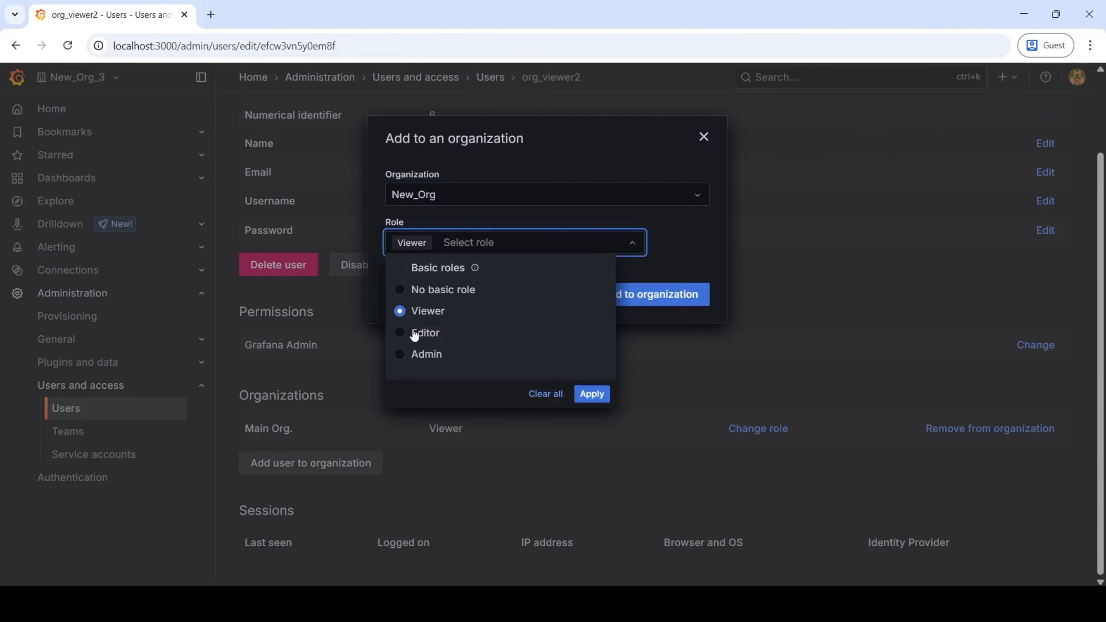
{"action": "key", "text": "alt+Tab"}
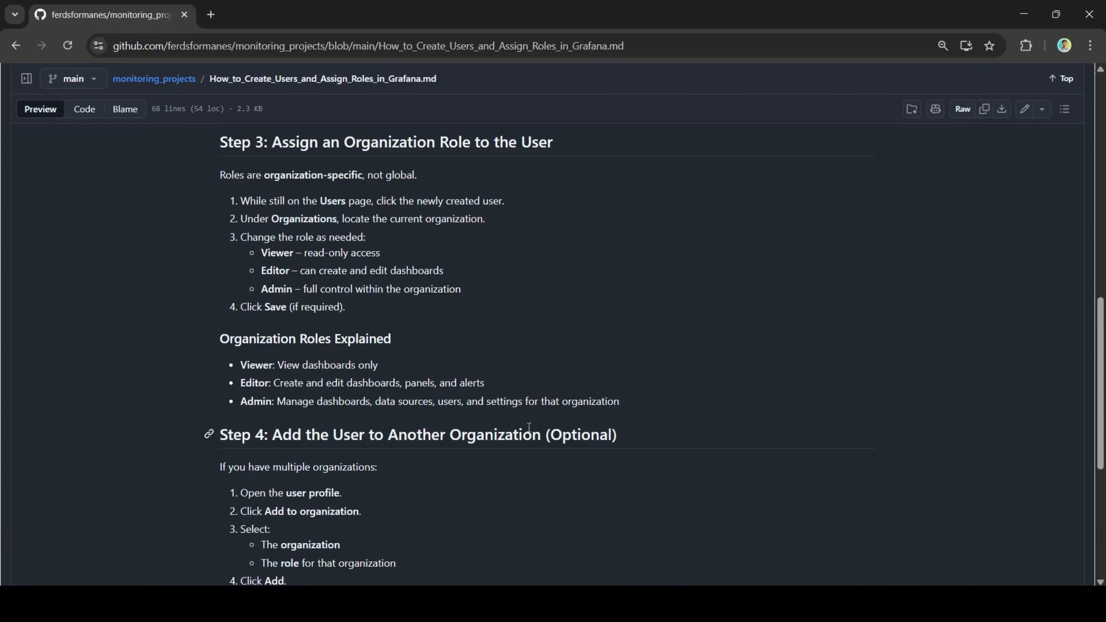
{"action": "key", "text": "alt+Tab"}
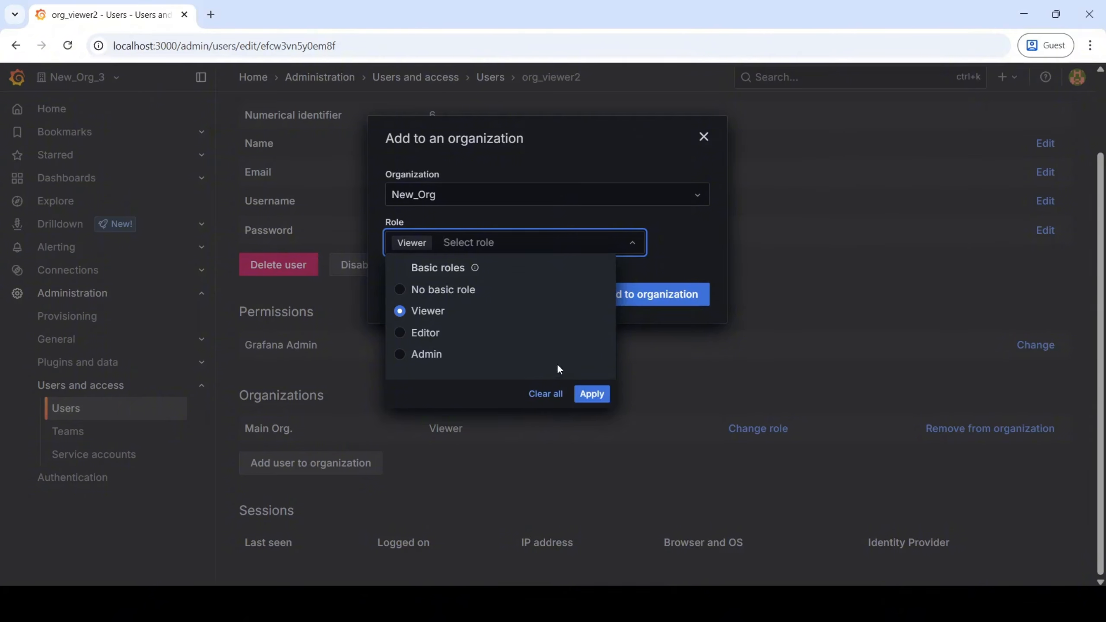
{"action": "left_click", "coordinate": [592, 394]}
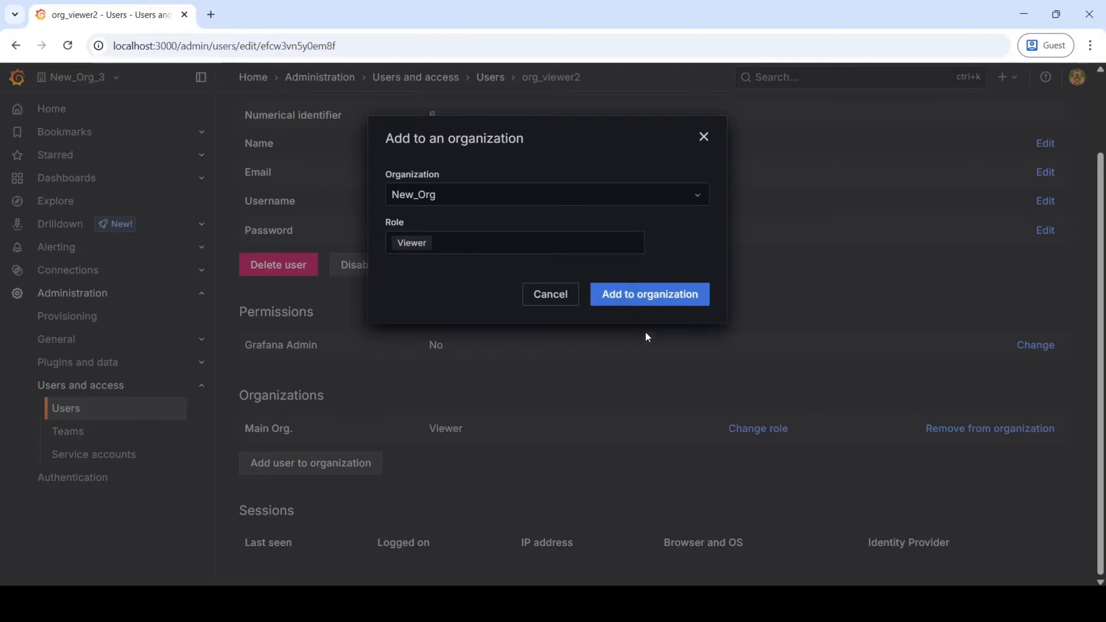
{"action": "left_click", "coordinate": [673, 300]}
{"action": "scroll", "coordinate": [1090, 442], "scroll_direction": "down", "scroll_amount": 3}
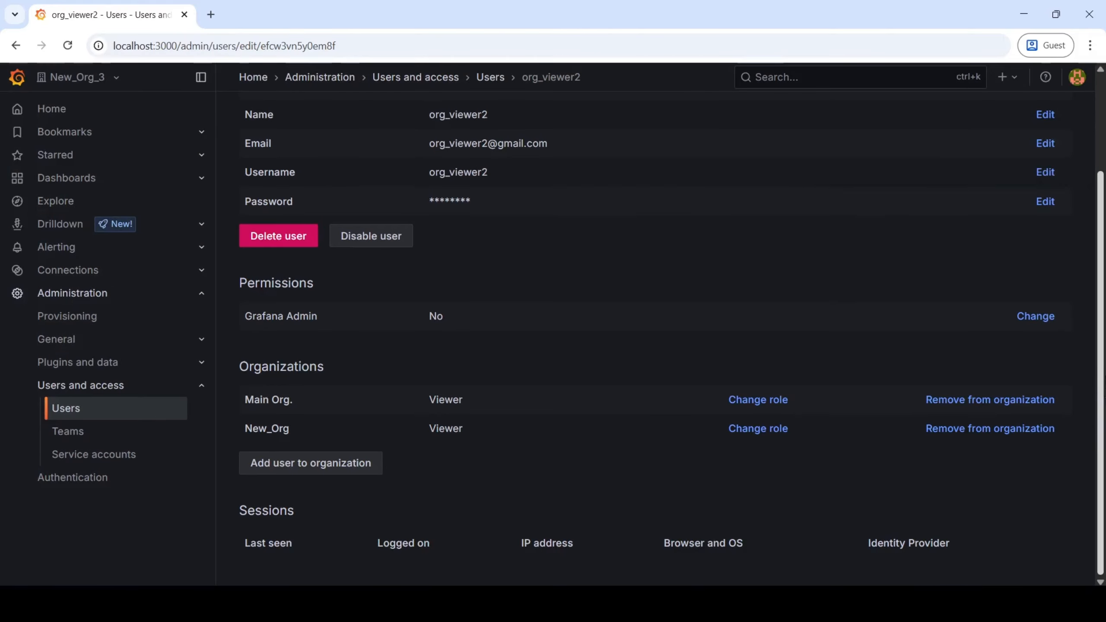
{"action": "scroll", "coordinate": [1090, 442], "scroll_direction": "up", "scroll_amount": 2}
{"action": "scroll", "coordinate": [943, 314], "scroll_direction": "up", "scroll_amount": 2}
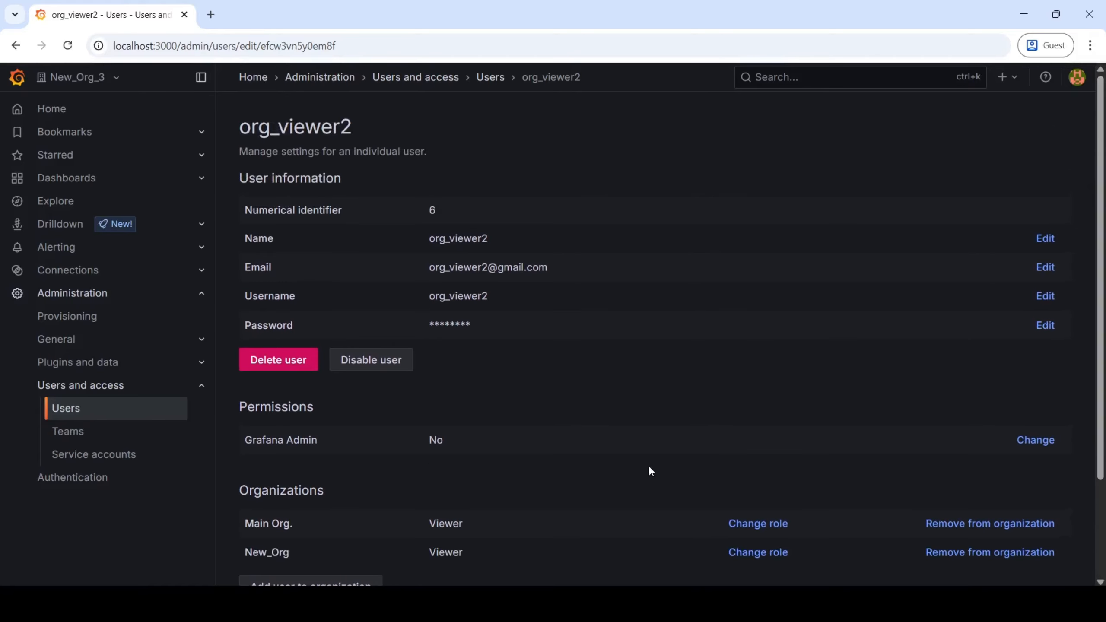
{"action": "left_click_drag", "start_coordinate": [507, 234], "coordinate": [375, 239]}
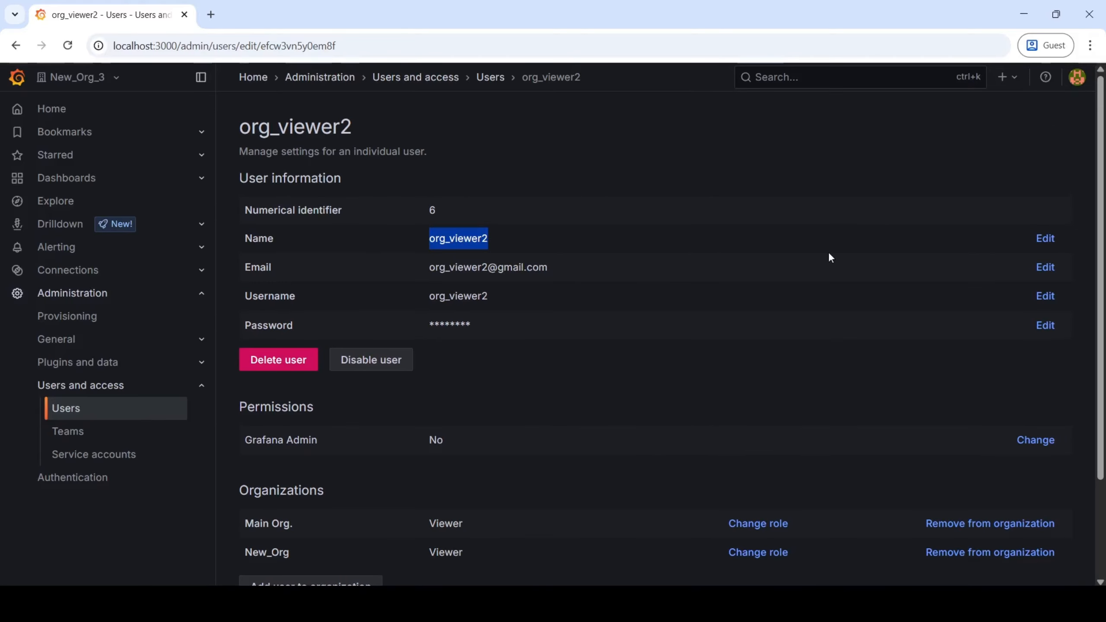
{"action": "left_click", "coordinate": [951, 128]}
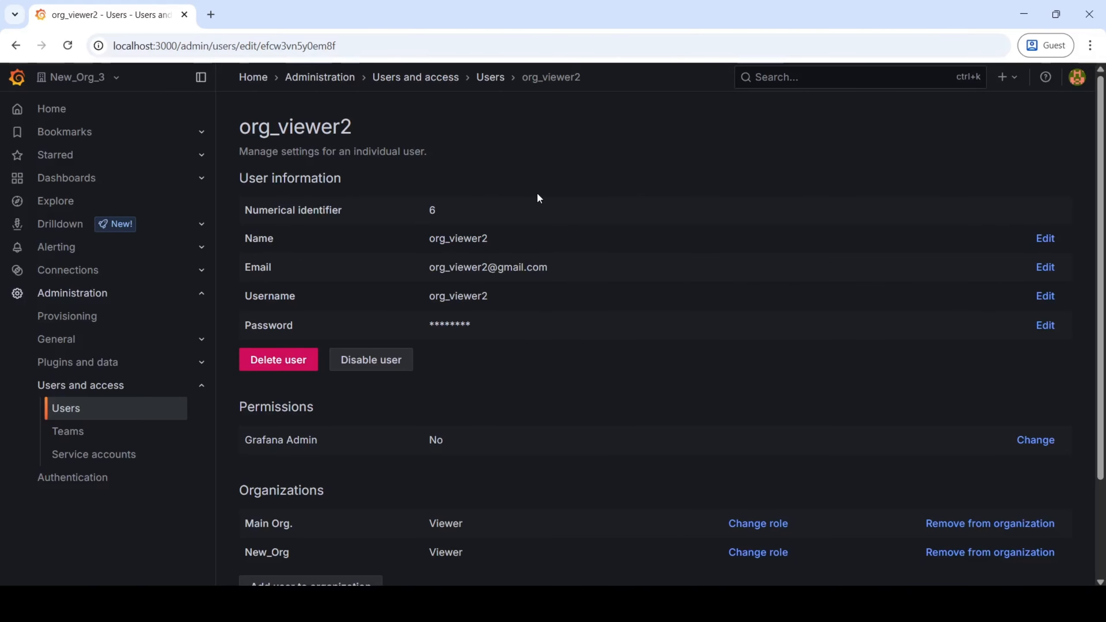
{"action": "left_click", "coordinate": [492, 79]}
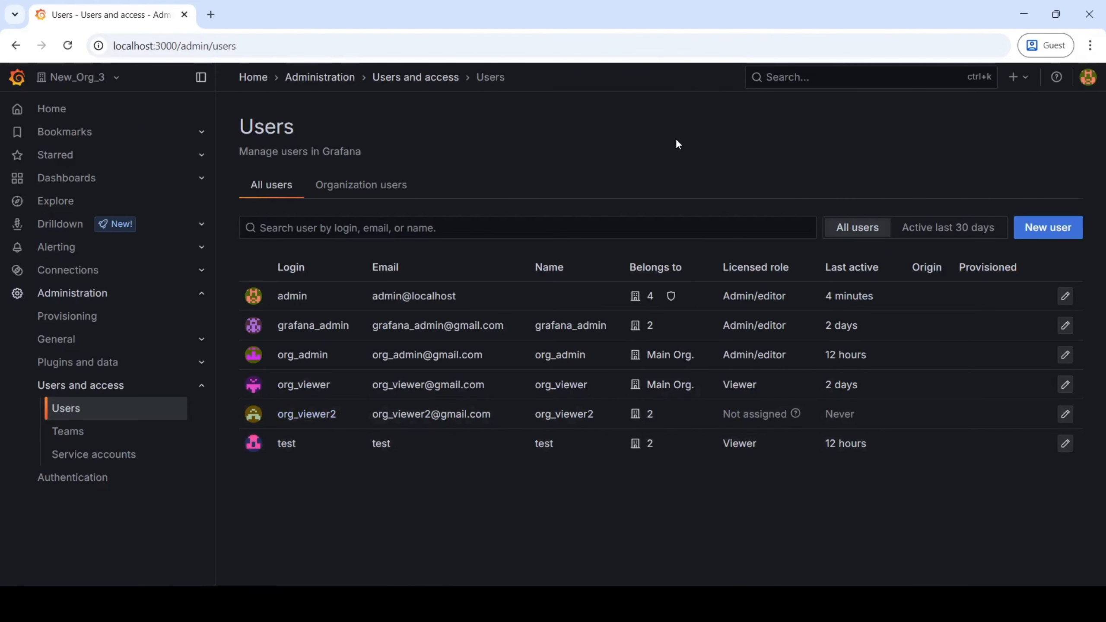
{"action": "left_click", "coordinate": [1088, 77]}
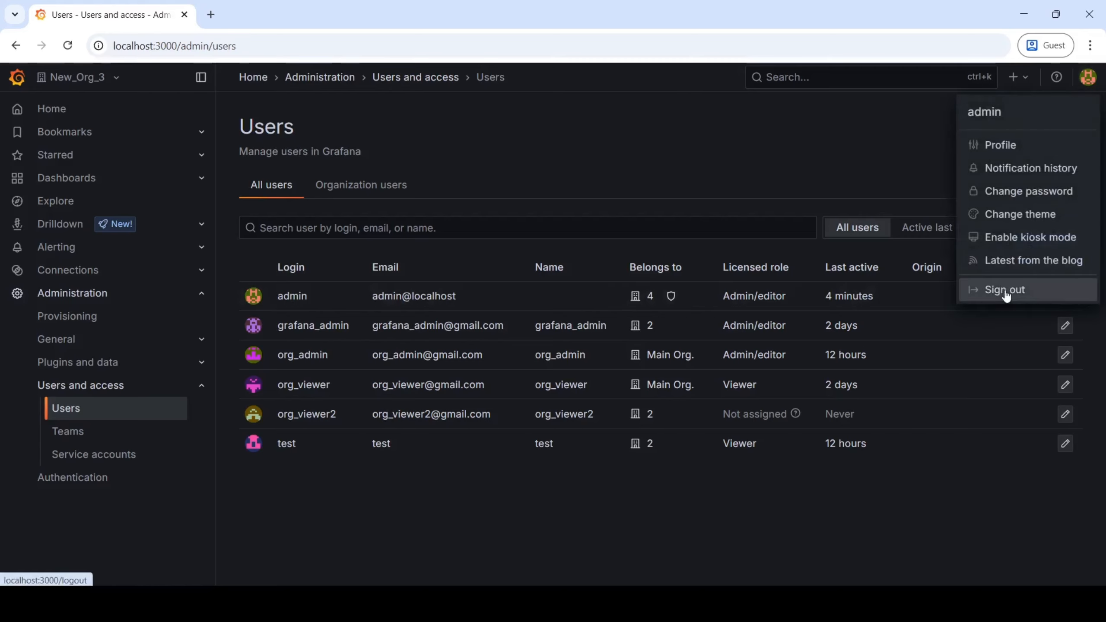
{"action": "left_click", "coordinate": [1006, 292]}
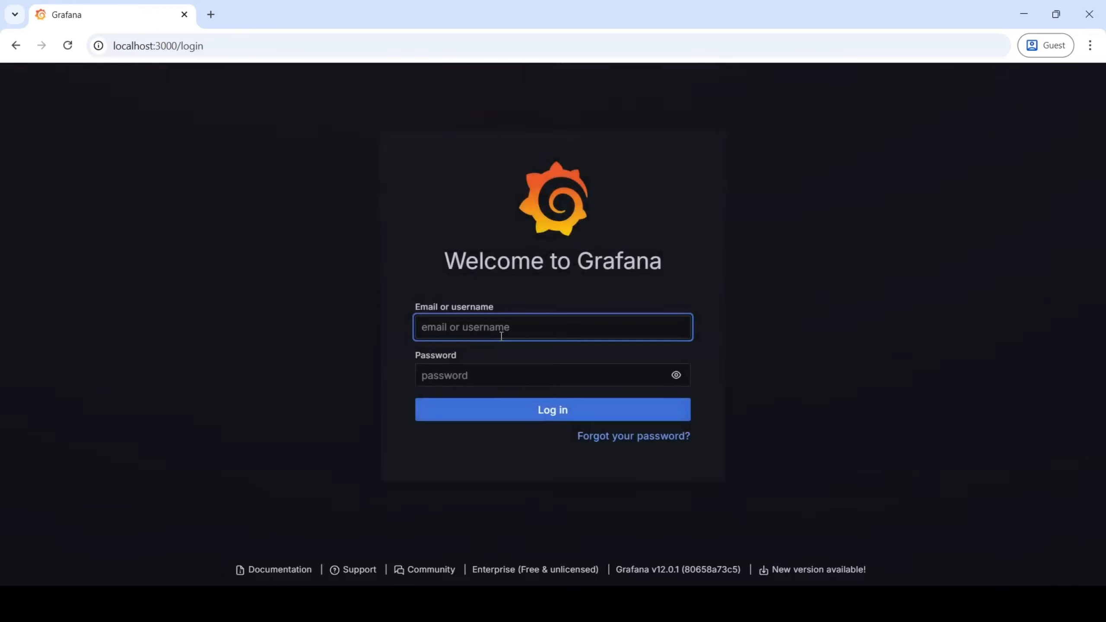
{"action": "left_click", "coordinate": [444, 327]}
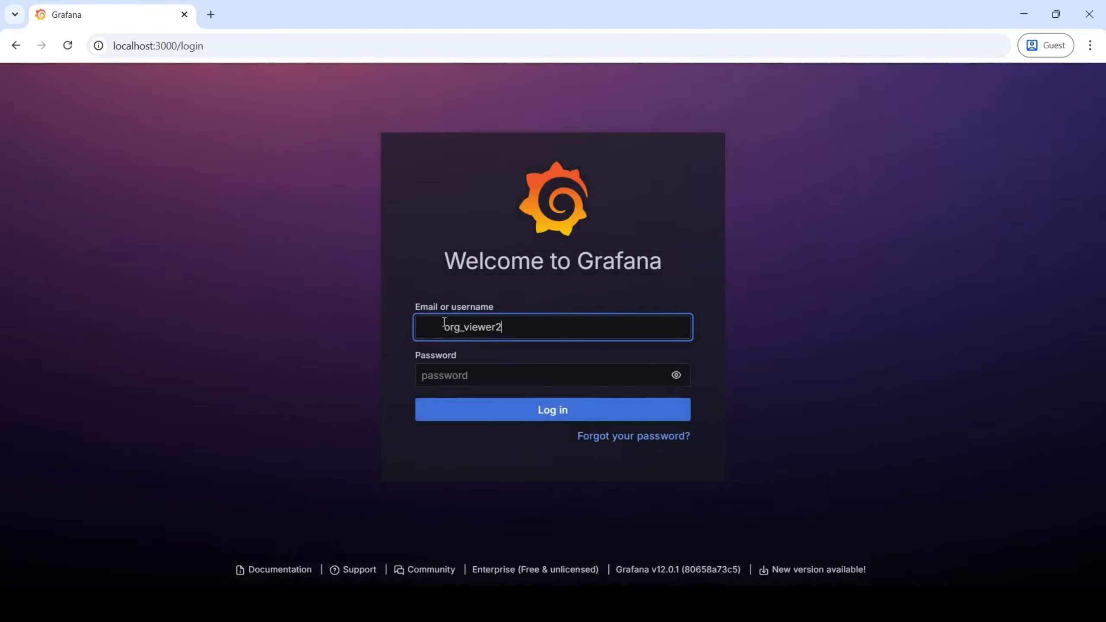
{"action": "left_click_drag", "start_coordinate": [444, 327], "coordinate": [387, 327]}
{"action": "key", "text": "BackSpace"}
{"action": "left_click", "coordinate": [468, 377]}
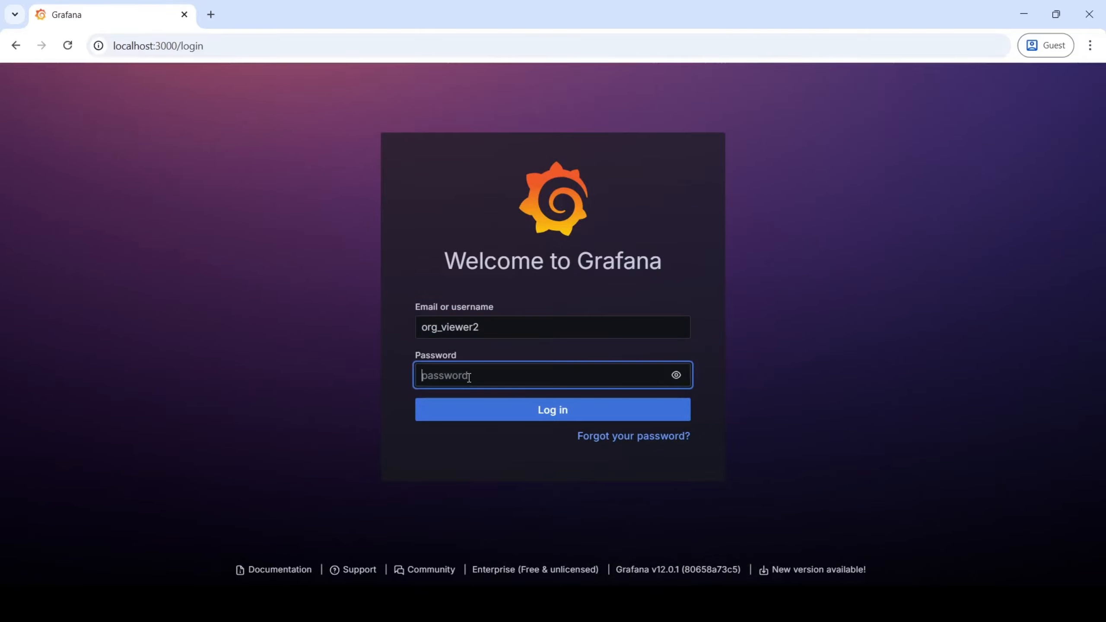
{"action": "type", "text": "•••••••••"}
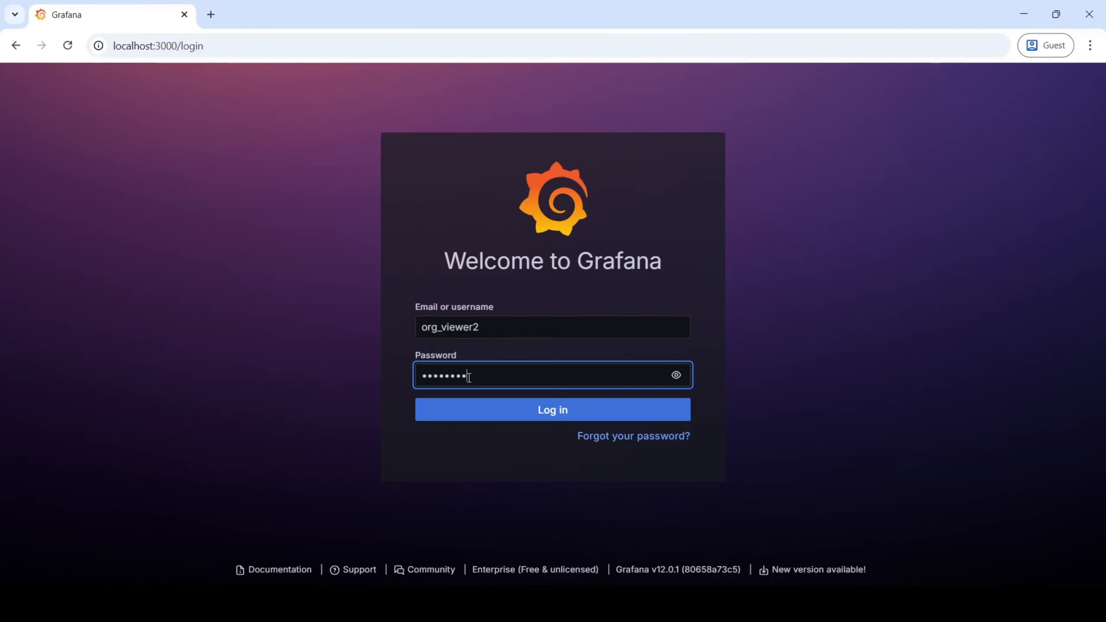
{"action": "key", "text": "Return"}
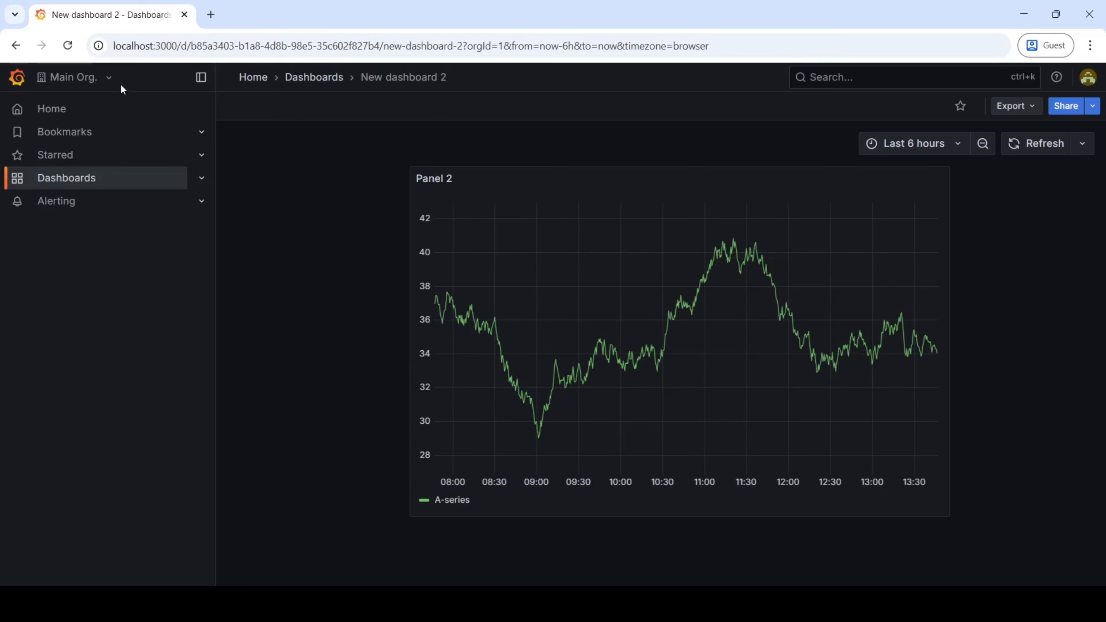
Check the org switcher lists Main Org. and New_Org, then expand Dashboards in the sidebar.
{"action": "left_click", "coordinate": [109, 77]}
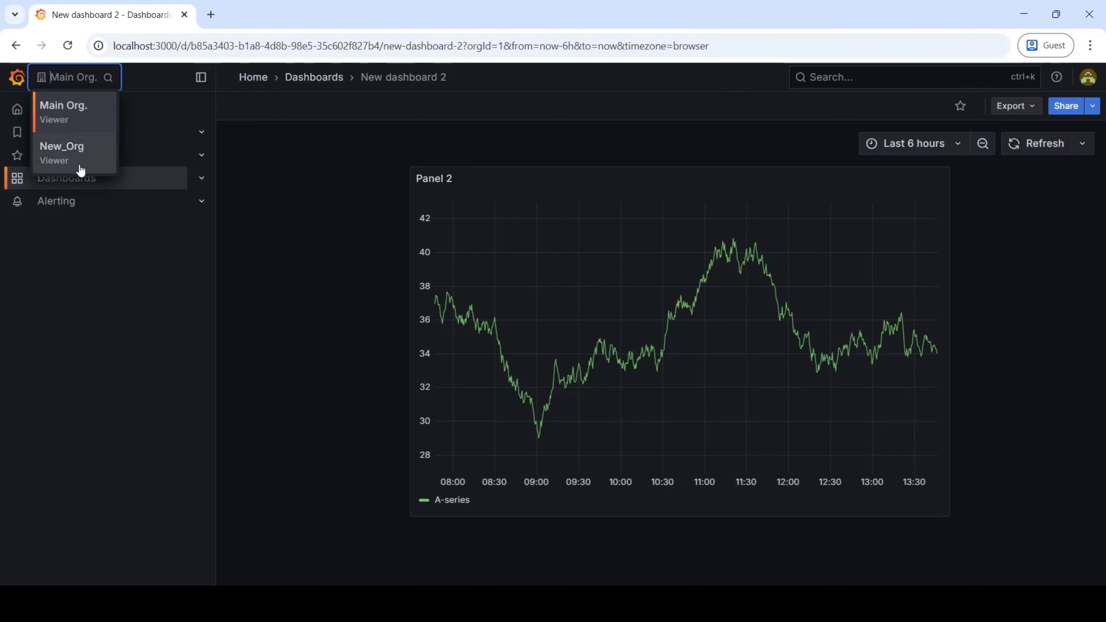
{"action": "left_click", "coordinate": [283, 149]}
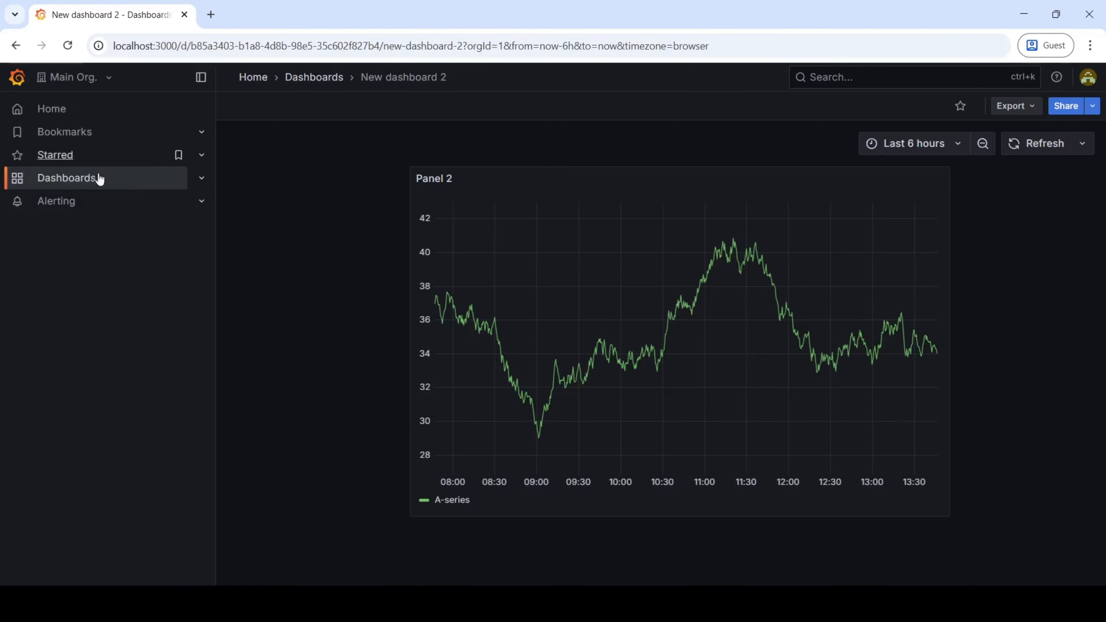
{"action": "left_click", "coordinate": [204, 186]}
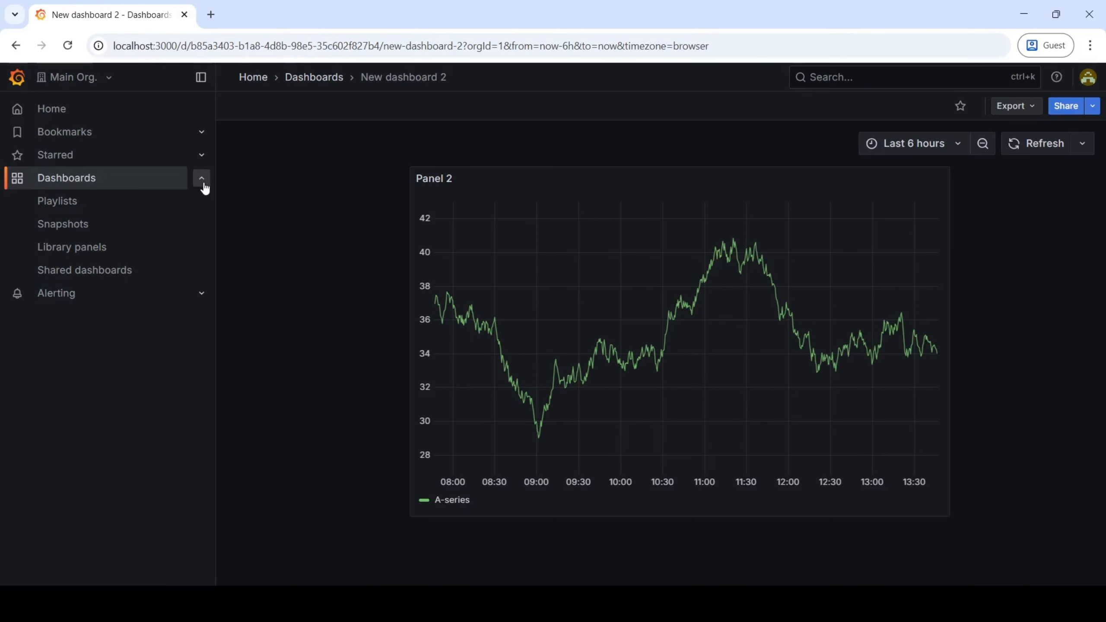
{"action": "mouse_move", "coordinate": [181, 237]}
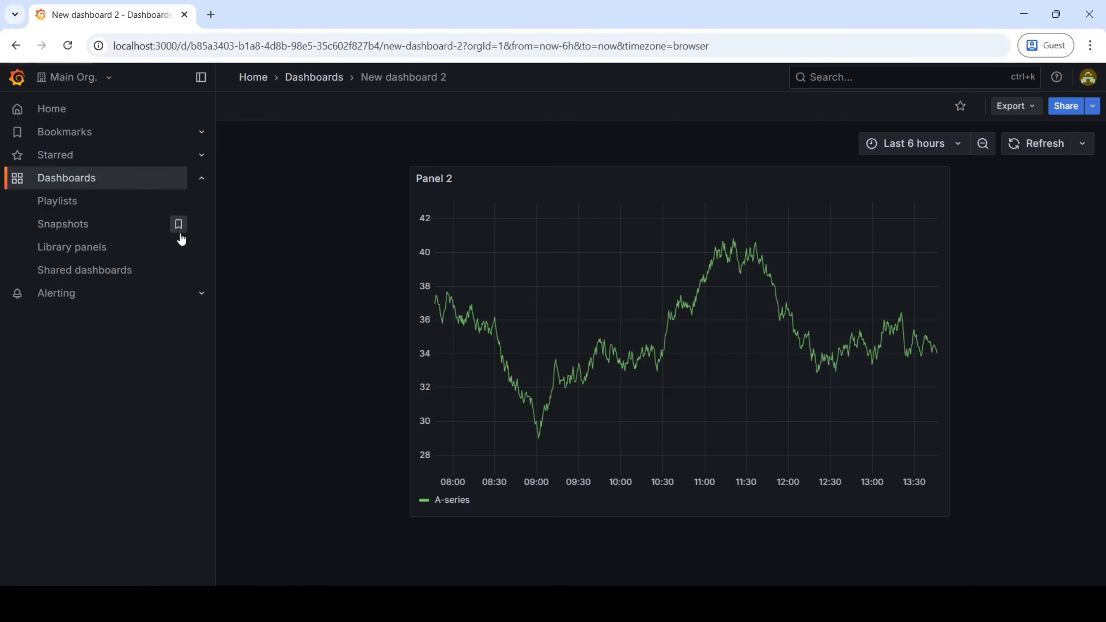